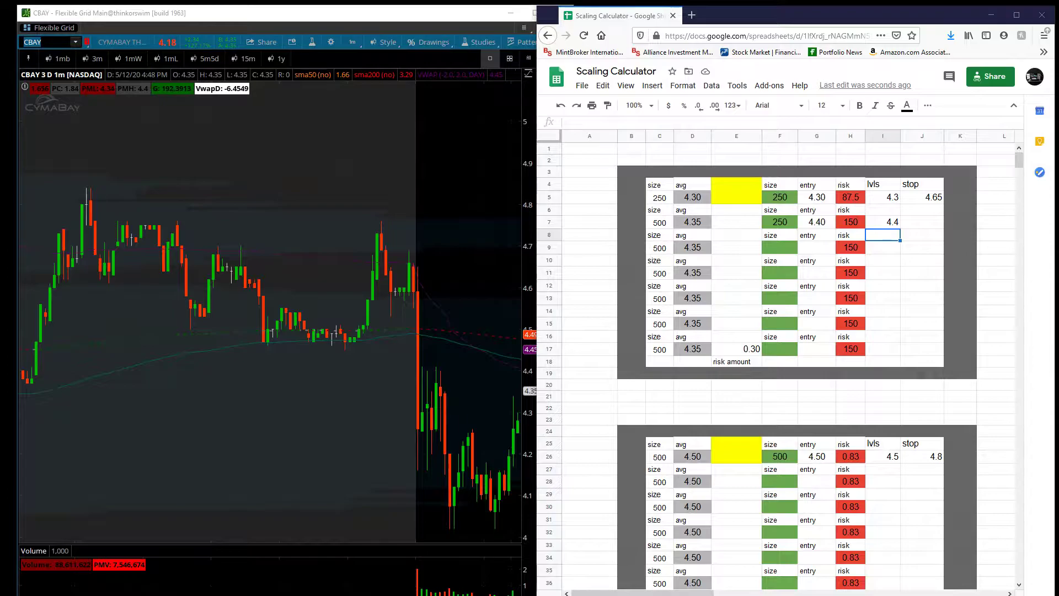
Bring the CBAY chart window to the front and narrow it slightly
{"action": "left_click", "coordinate": [324, 13]}
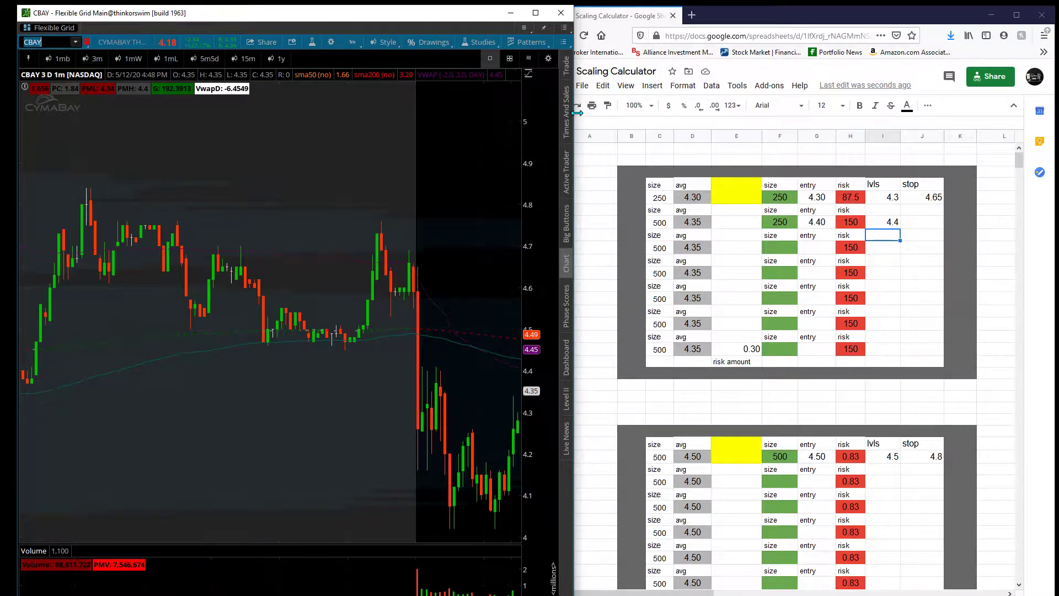
{"action": "left_click_drag", "start_coordinate": [576, 113], "coordinate": [572, 113]}
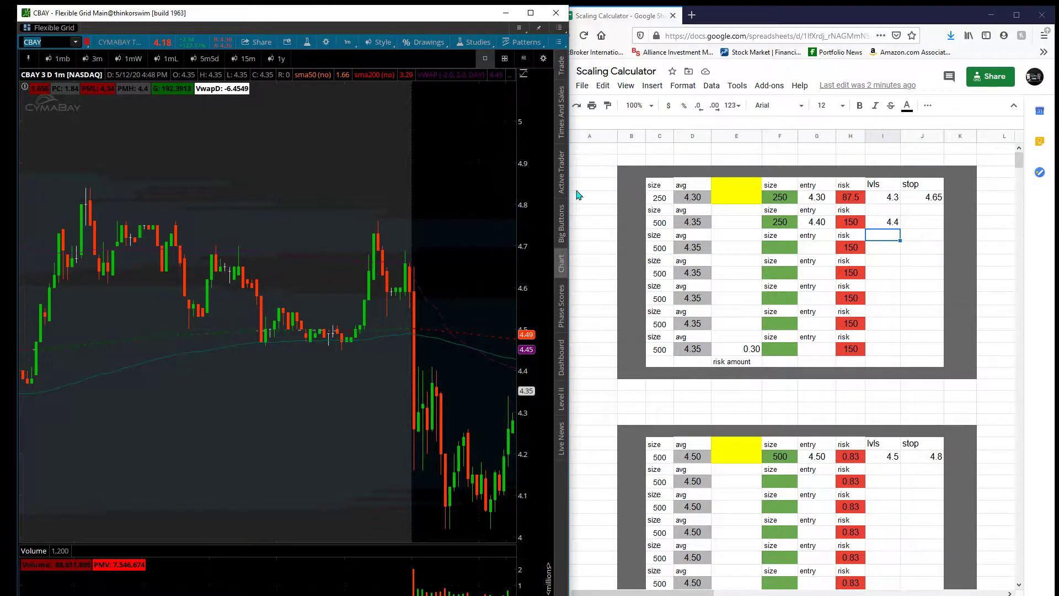
Set the first entry's size in the upper calculator block to 500
{"action": "left_click", "coordinate": [882, 199]}
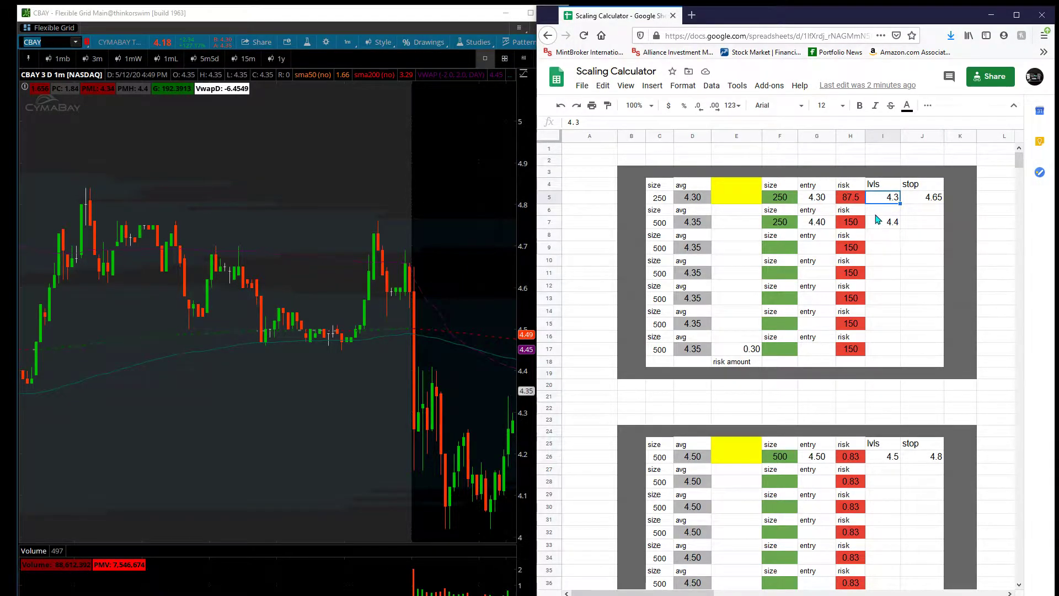
{"action": "left_click", "coordinate": [772, 200]}
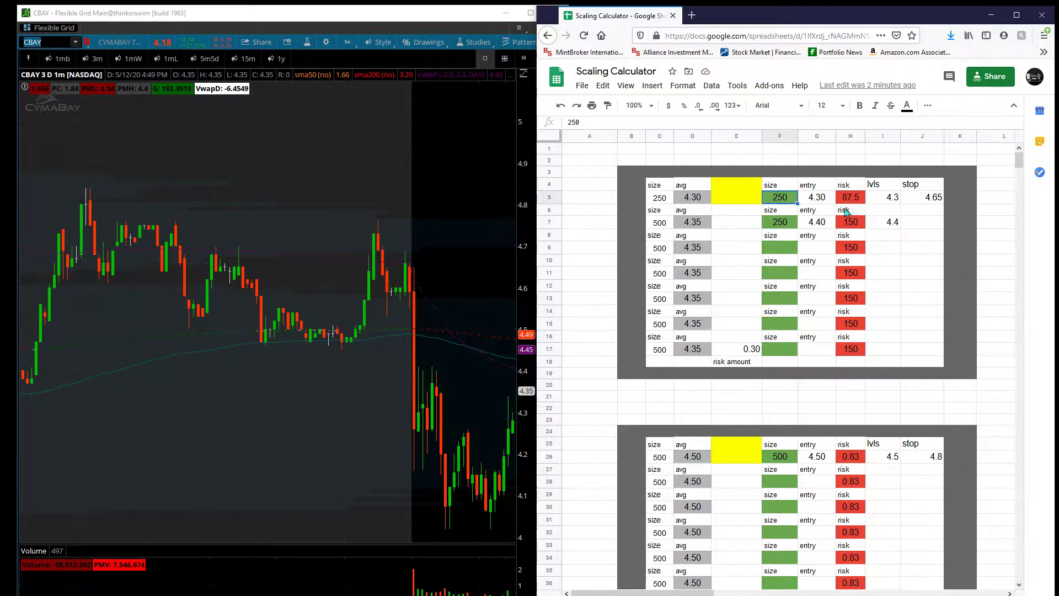
{"action": "type", "text": "500"}
{"action": "key", "text": "Return"}
{"action": "key", "text": "Up"}
{"action": "key", "text": "Up"}
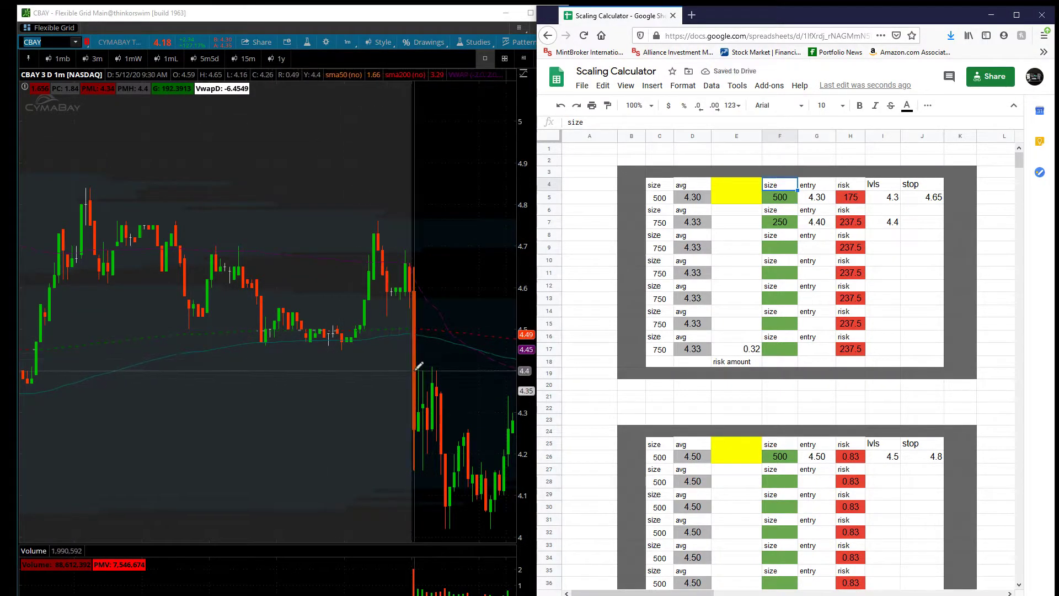
Set the first level in the upper calculator block to 4.4 and inspect that row's stop and risk formula
{"action": "left_click", "coordinate": [887, 200]}
{"action": "type", "text": "4.4"}
{"action": "key", "text": "Return"}
{"action": "key", "text": "Up"}
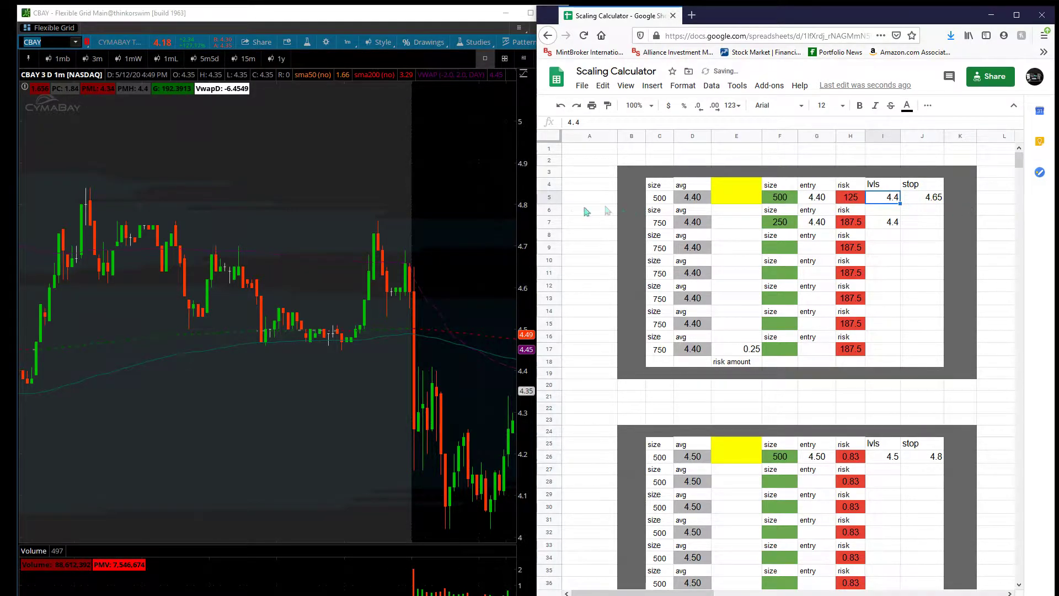
{"action": "left_click", "coordinate": [931, 199]}
{"action": "left_click", "coordinate": [833, 203]}
{"action": "left_click", "coordinate": [850, 199]}
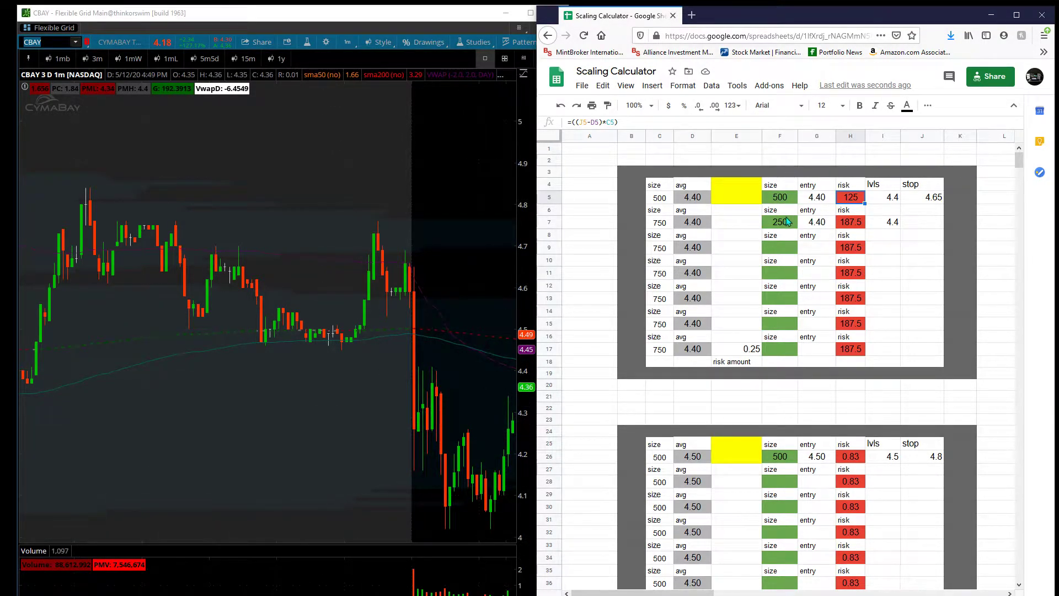
Set the first entry's size in the upper block to 250 and inspect the second row's risk formula
{"action": "left_click", "coordinate": [788, 197]}
{"action": "type", "text": "2."}
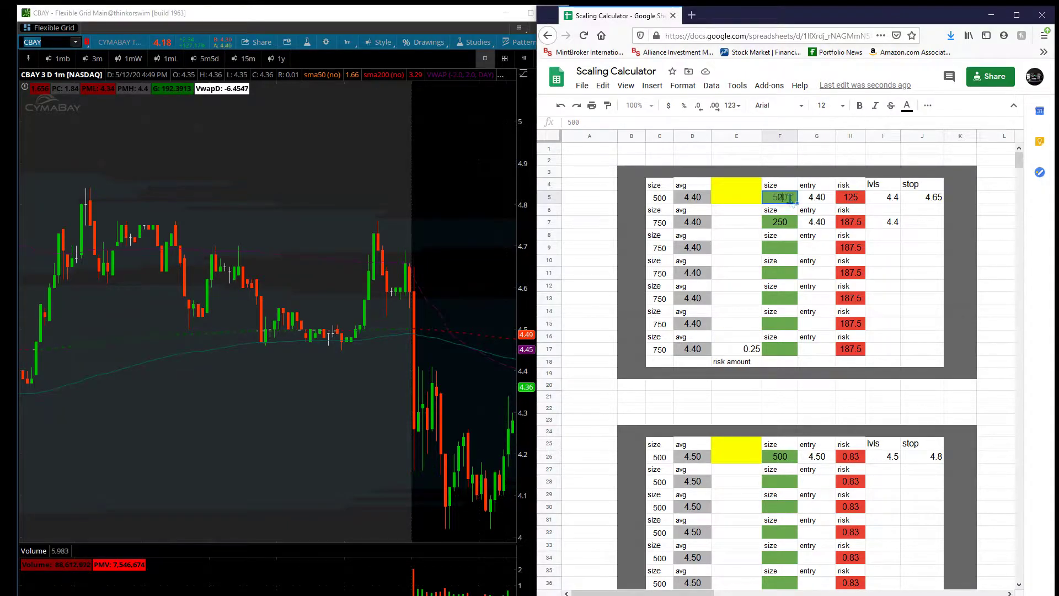
{"action": "type", "text": "5"}
{"action": "type", "text": "50"}
{"action": "key", "text": "Return"}
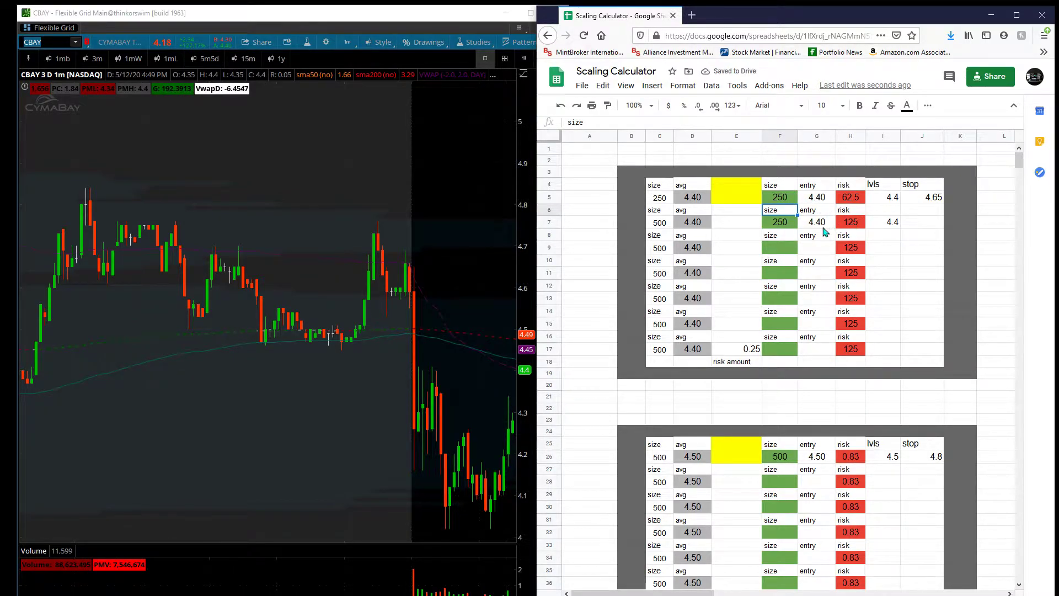
{"action": "left_click", "coordinate": [851, 225]}
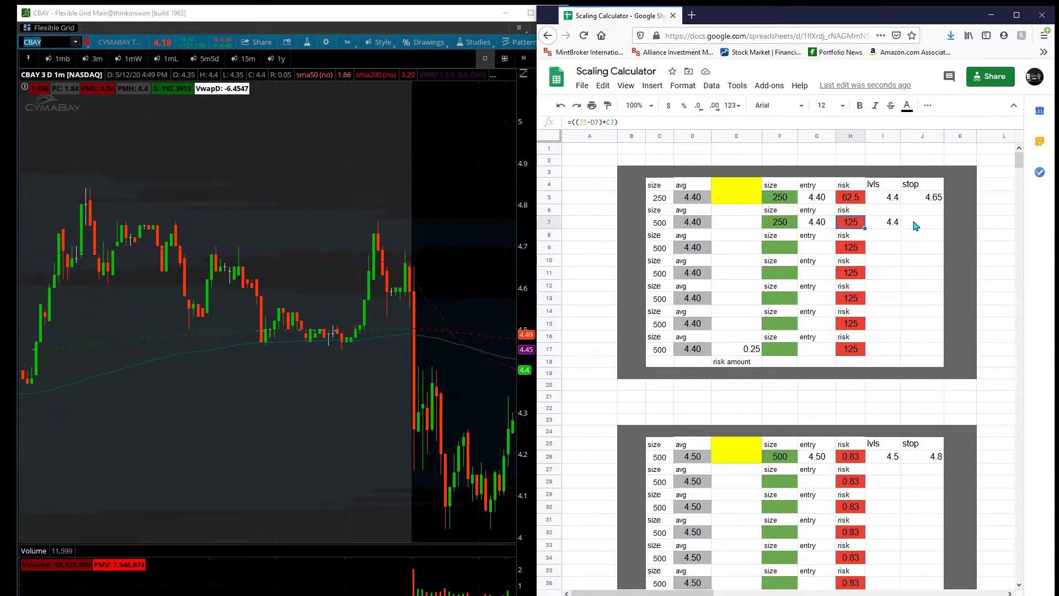
Set the first level in the upper calculator block to 4.3
{"action": "left_click", "coordinate": [889, 227]}
{"action": "left_click", "coordinate": [889, 199]}
{"action": "type", "text": "4.3"}
{"action": "key", "text": "Return"}
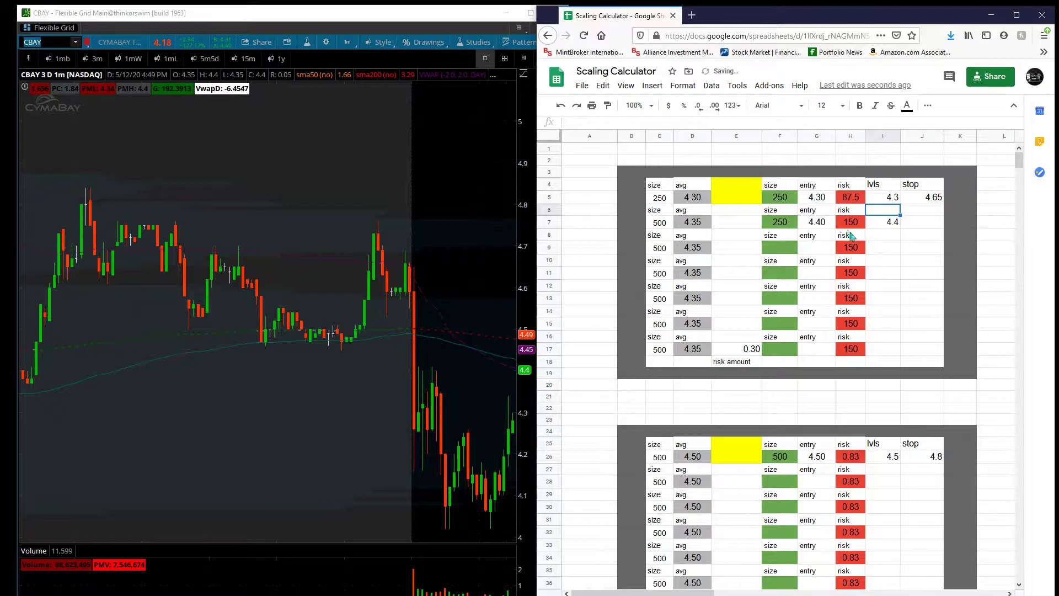
Examine the upper block's second average formula, its size, level and stop input cells, and its risk amount formula
{"action": "left_click", "coordinate": [690, 225]}
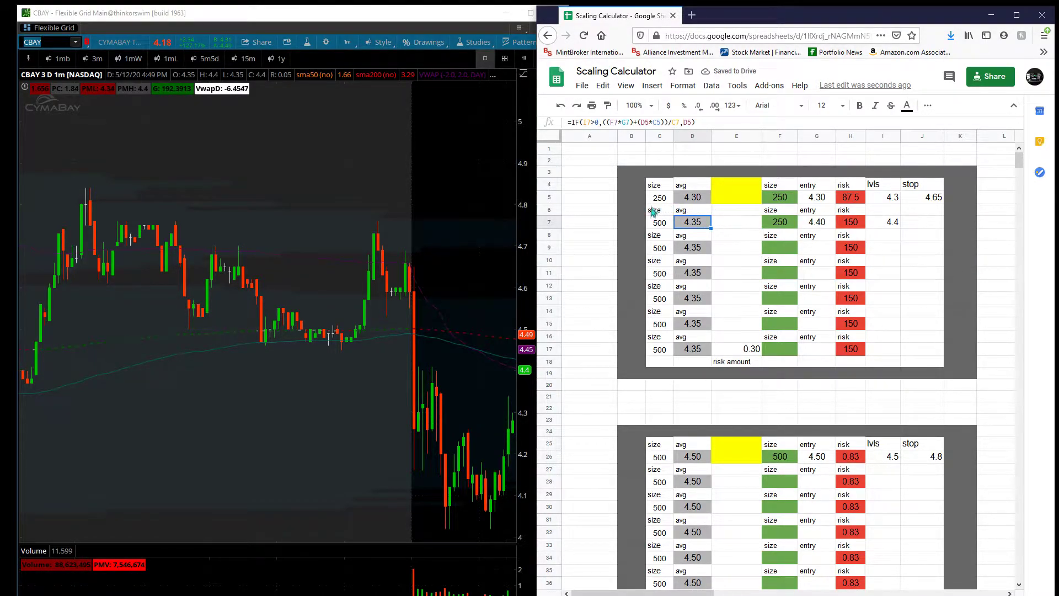
{"action": "left_click", "coordinate": [781, 224]}
{"action": "left_click", "coordinate": [781, 199]}
{"action": "left_click_drag", "start_coordinate": [781, 183], "coordinate": [784, 352]}
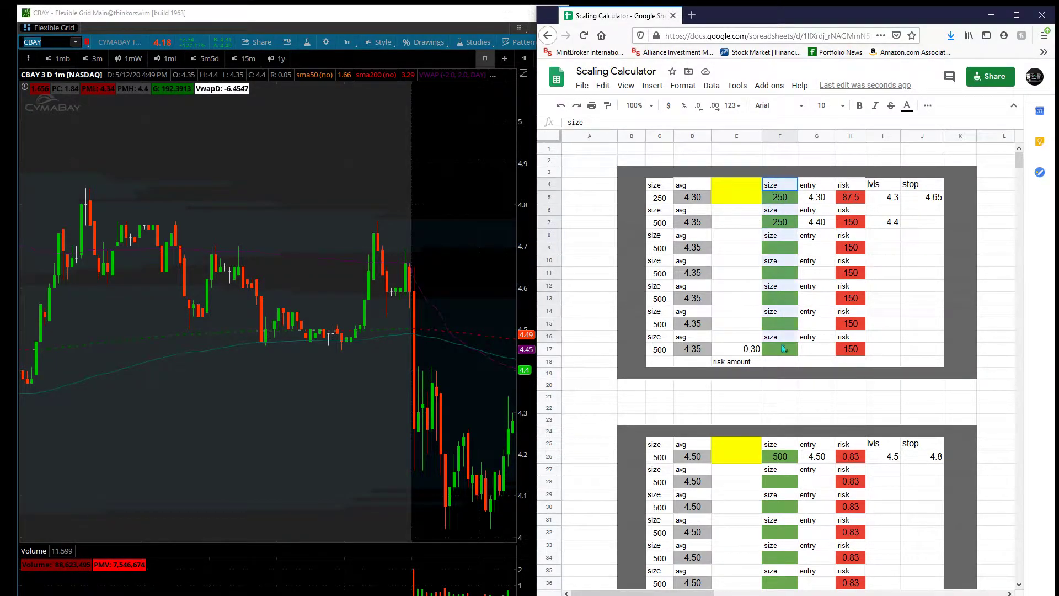
{"action": "left_click_drag", "start_coordinate": [894, 190], "coordinate": [938, 343]}
{"action": "left_click", "coordinate": [933, 299]}
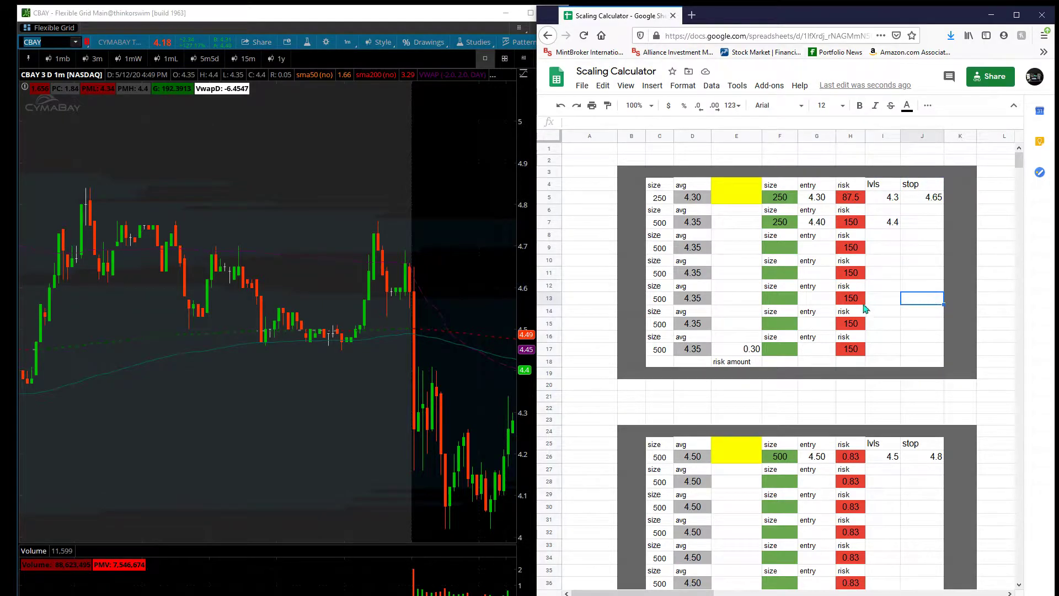
{"action": "left_click", "coordinate": [740, 350]}
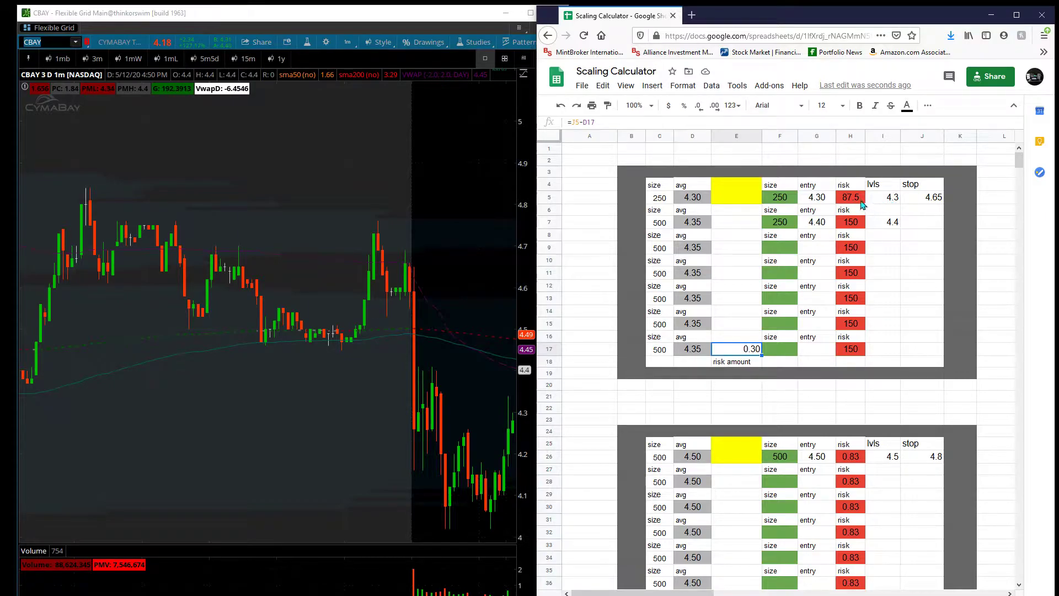
Set the stop price of the upper calculator block to 4
{"action": "left_click", "coordinate": [892, 199]}
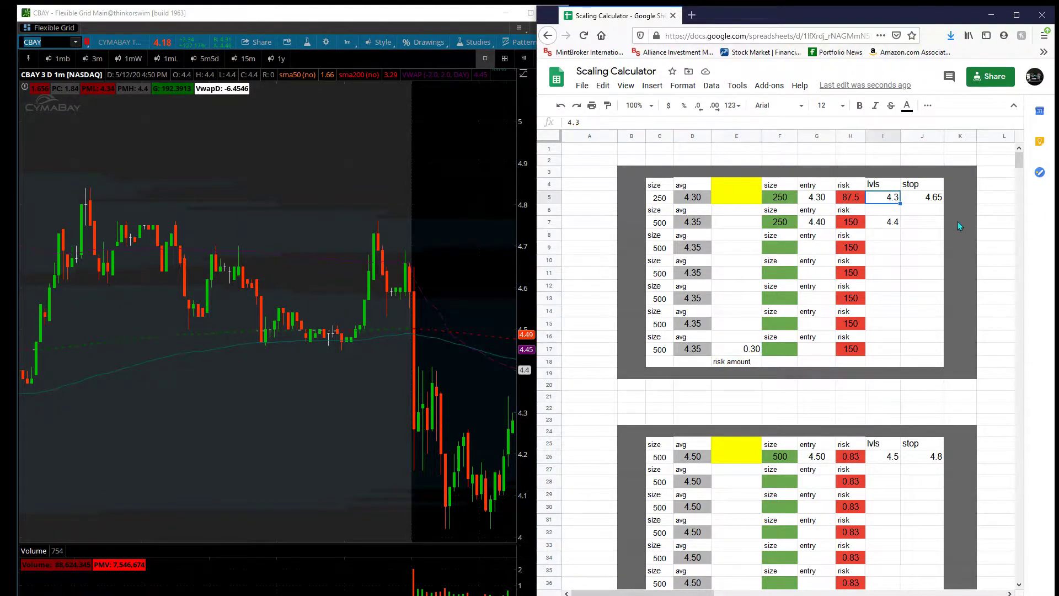
{"action": "left_click", "coordinate": [921, 199]}
{"action": "type", "text": "4"}
{"action": "key", "text": "Return"}
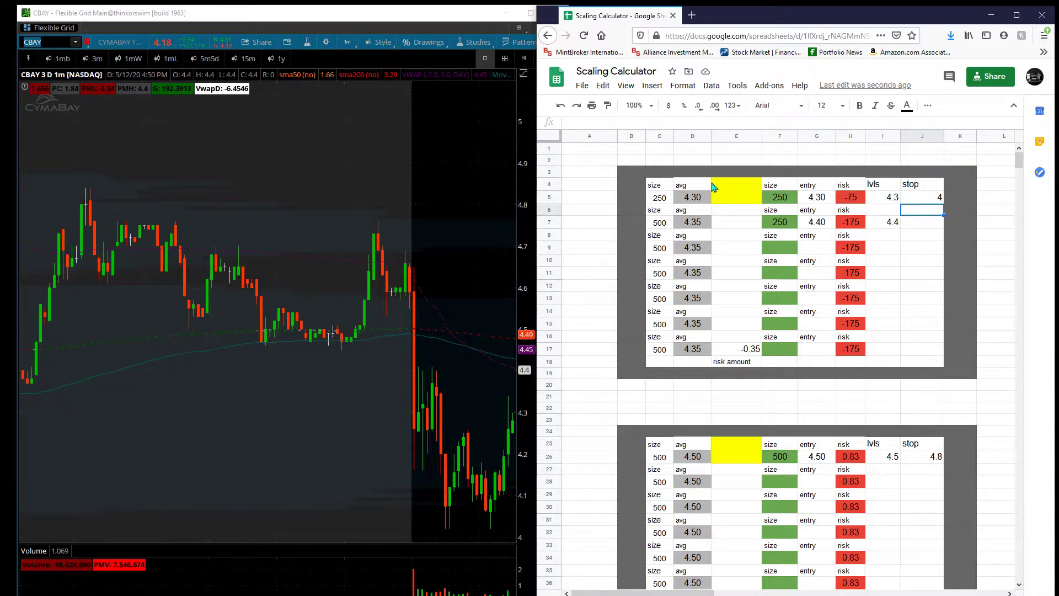
Enter CBAY as the ticker in the yellow cell of the upper calculator block
{"action": "left_click", "coordinate": [749, 192]}
{"action": "type", "text": "CABAY"}
{"action": "key", "text": "Return"}
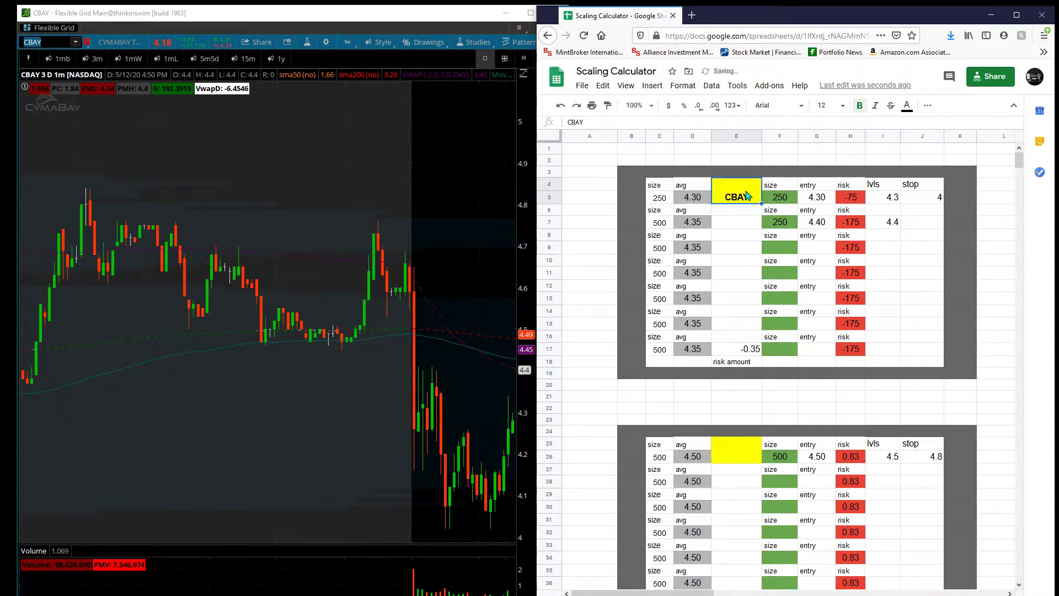
{"action": "left_click", "coordinate": [737, 214]}
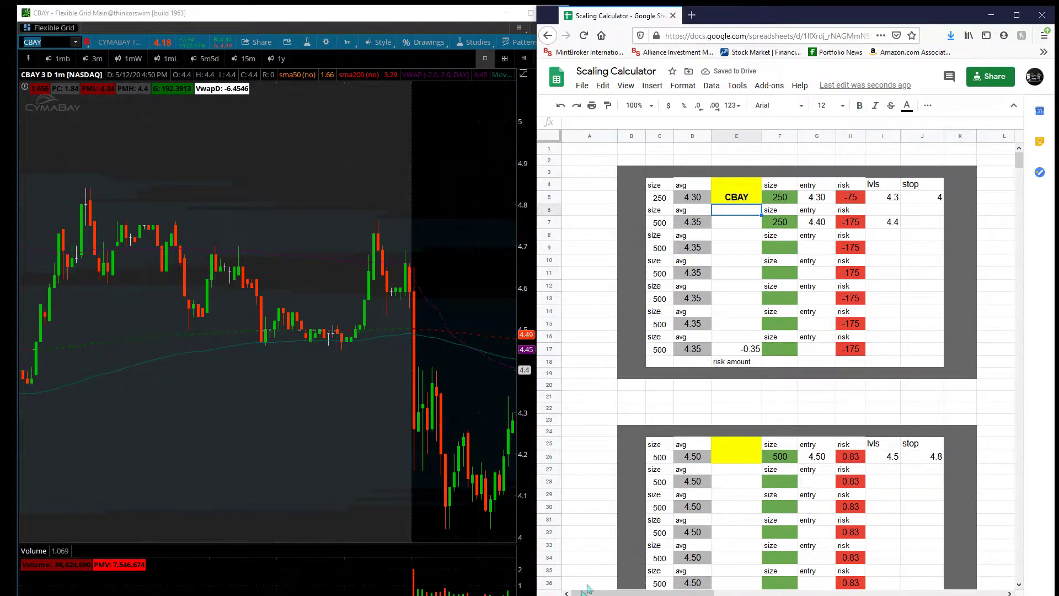
Widen the spreadsheet's browser window and delete the empty columns M and N
{"action": "left_click_drag", "start_coordinate": [537, 276], "coordinate": [140, 275]}
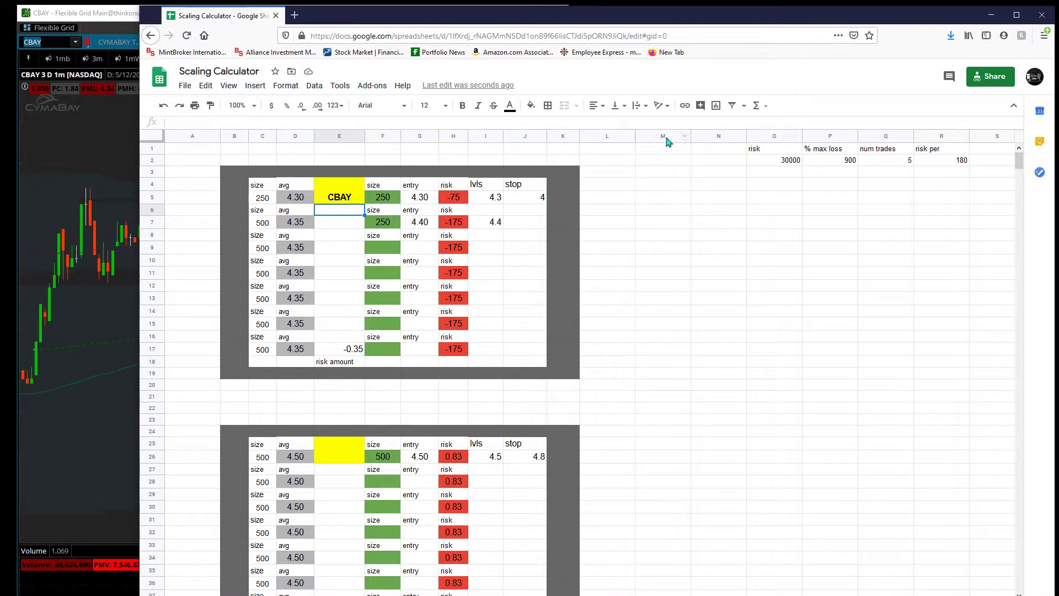
{"action": "left_click_drag", "start_coordinate": [669, 136], "coordinate": [718, 137]}
{"action": "right_click", "coordinate": [704, 180]}
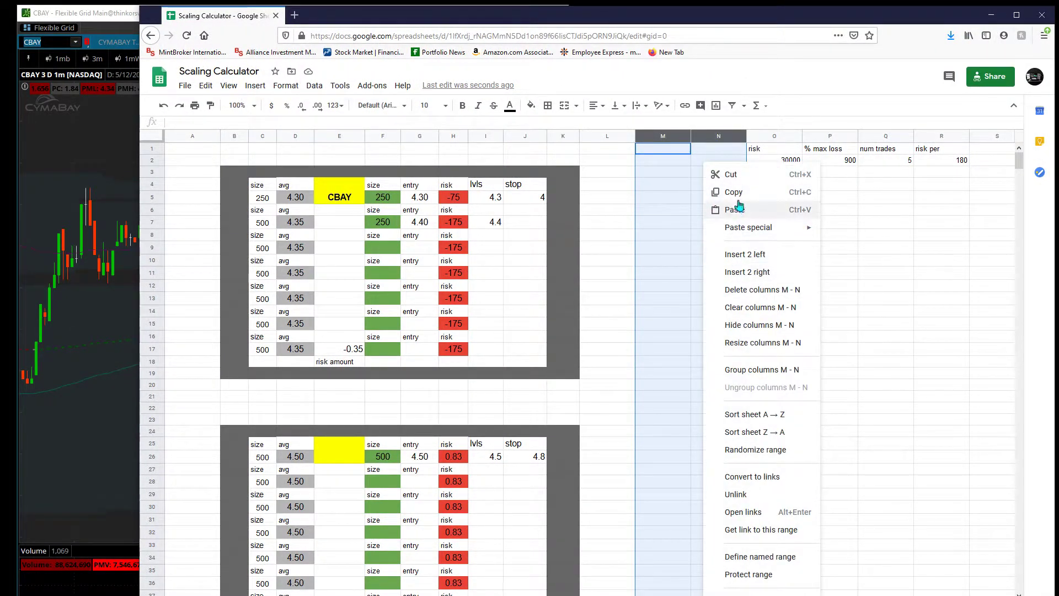
{"action": "left_click", "coordinate": [749, 292]}
{"action": "left_click", "coordinate": [711, 337]}
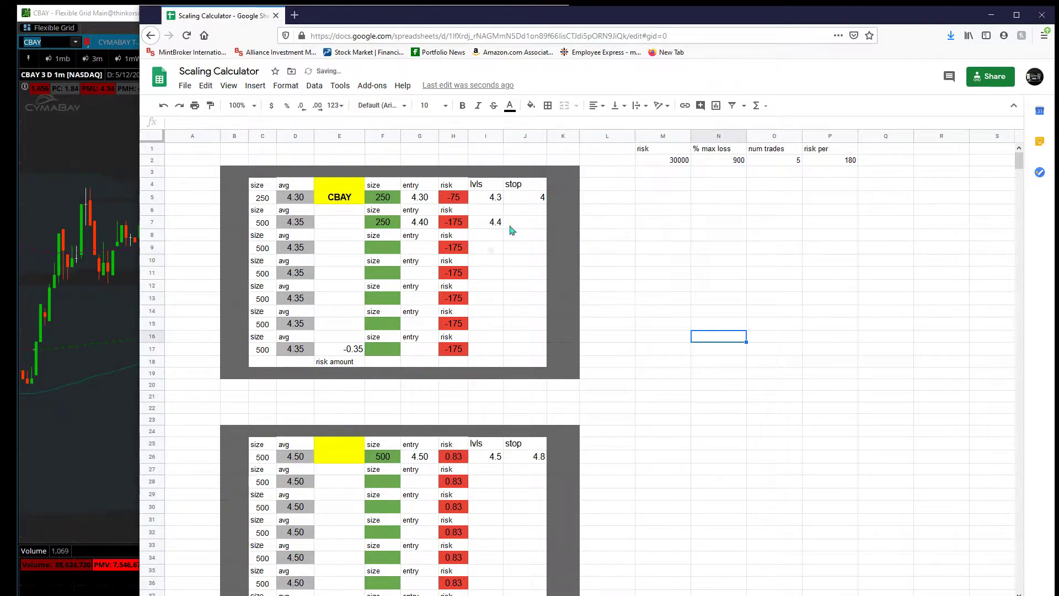
Rename the header above the 30000 value in cell M1 as acc
{"action": "scroll", "coordinate": [585, 419], "scroll_direction": "down", "scroll_amount": 1}
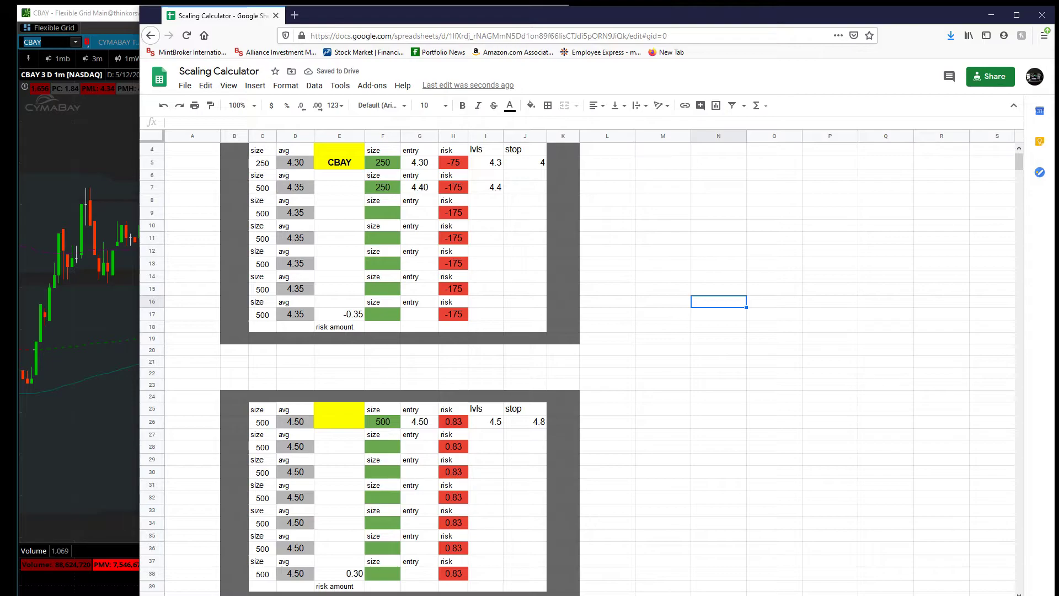
{"action": "scroll", "coordinate": [599, 546], "scroll_direction": "up", "scroll_amount": 1}
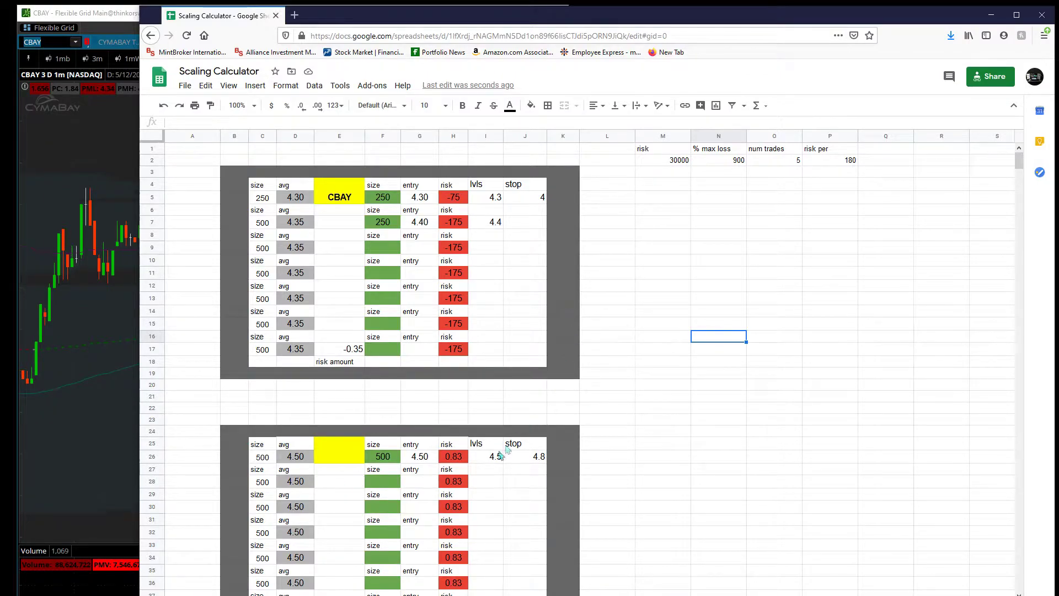
{"action": "left_click", "coordinate": [680, 164]}
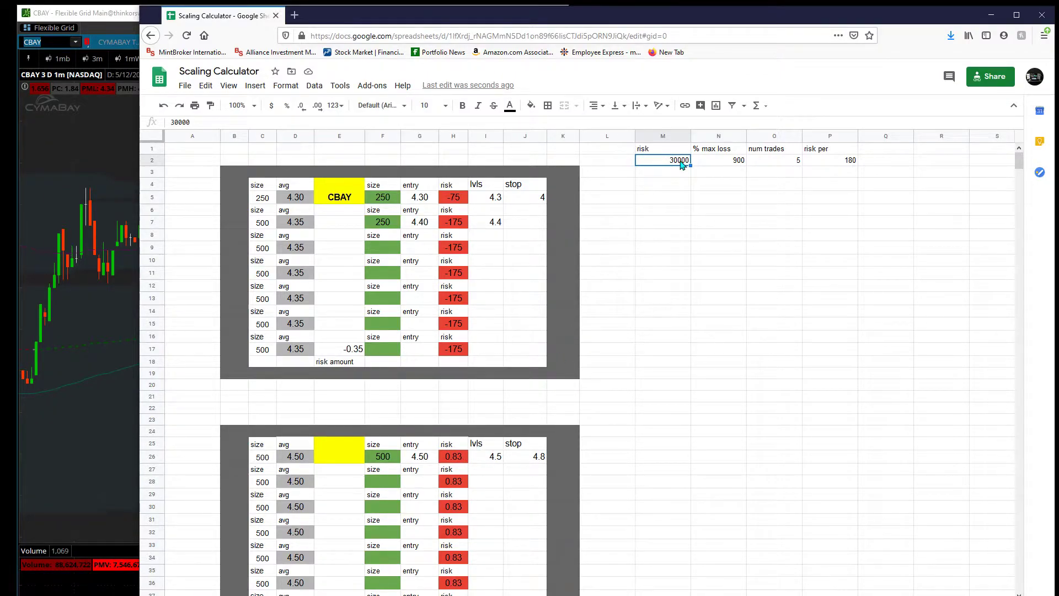
{"action": "left_click", "coordinate": [680, 148]}
{"action": "type", "text": "acc"}
{"action": "key", "text": "Return"}
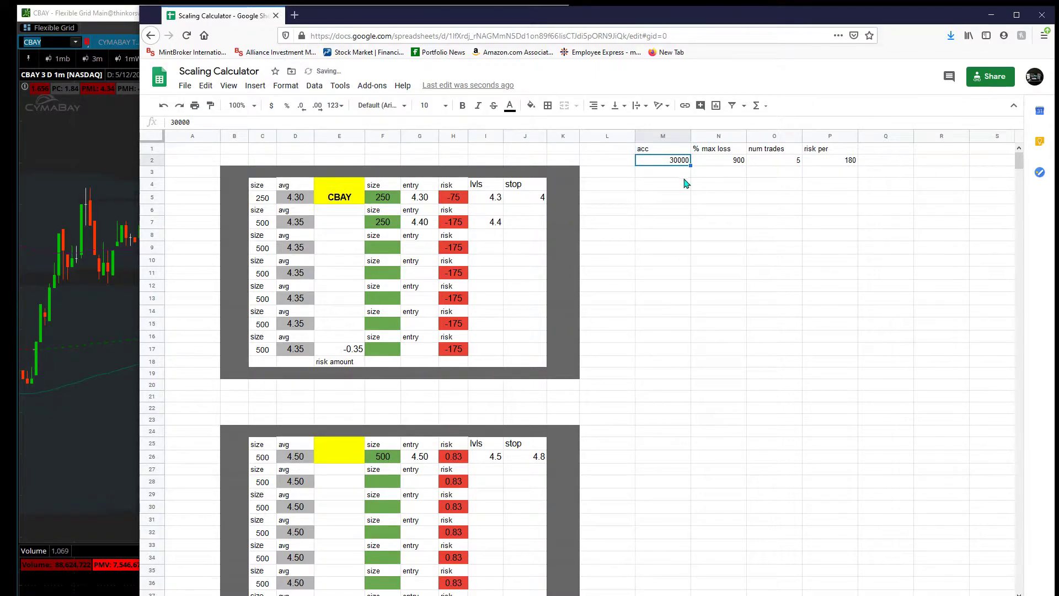
Inspect the max loss, number of trades and risk per trade cells, plus the lower block's first risk formula
{"action": "left_click", "coordinate": [723, 163]}
{"action": "left_click", "coordinate": [782, 159]}
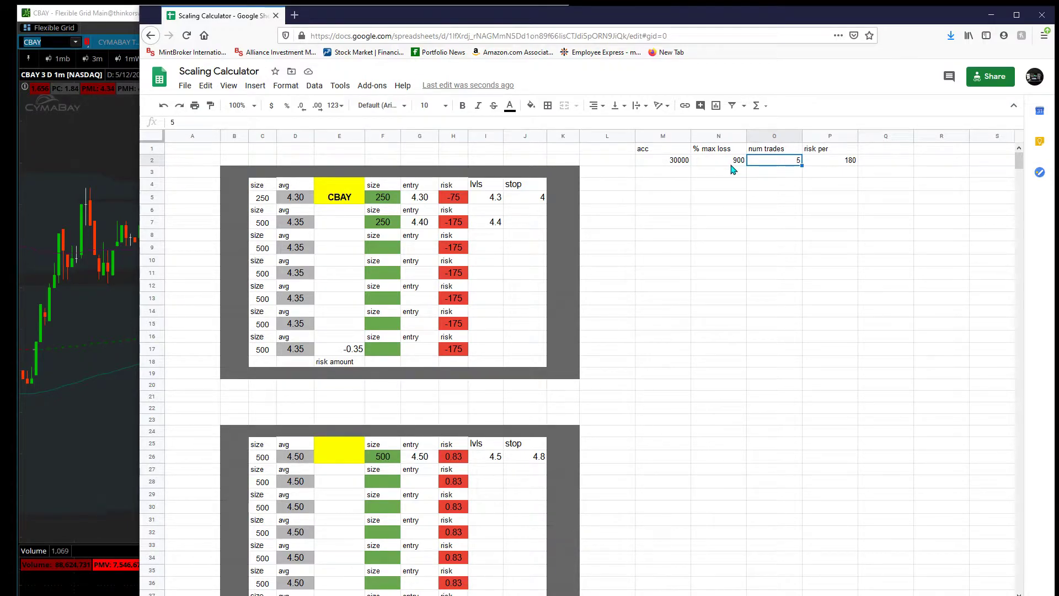
{"action": "key", "text": "Right"}
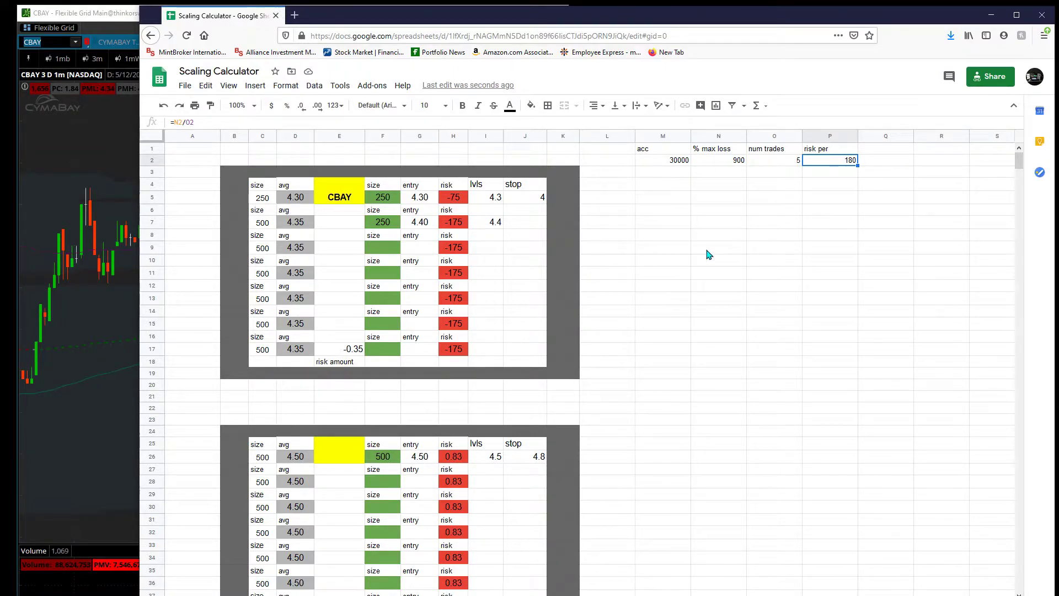
{"action": "left_click", "coordinate": [464, 462]}
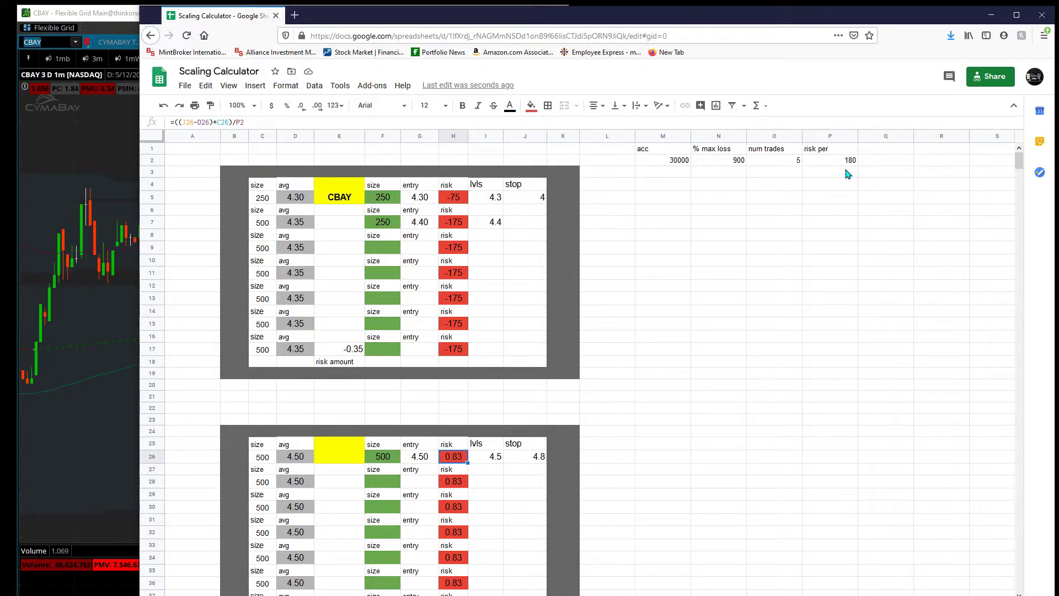
Label the lower calculator block's risk column R in cell H23 and check its first risk formula
{"action": "left_click", "coordinate": [450, 420]}
{"action": "key", "text": "Return"}
{"action": "left_click", "coordinate": [460, 421]}
{"action": "type", "text": "R"}
{"action": "key", "text": "Return"}
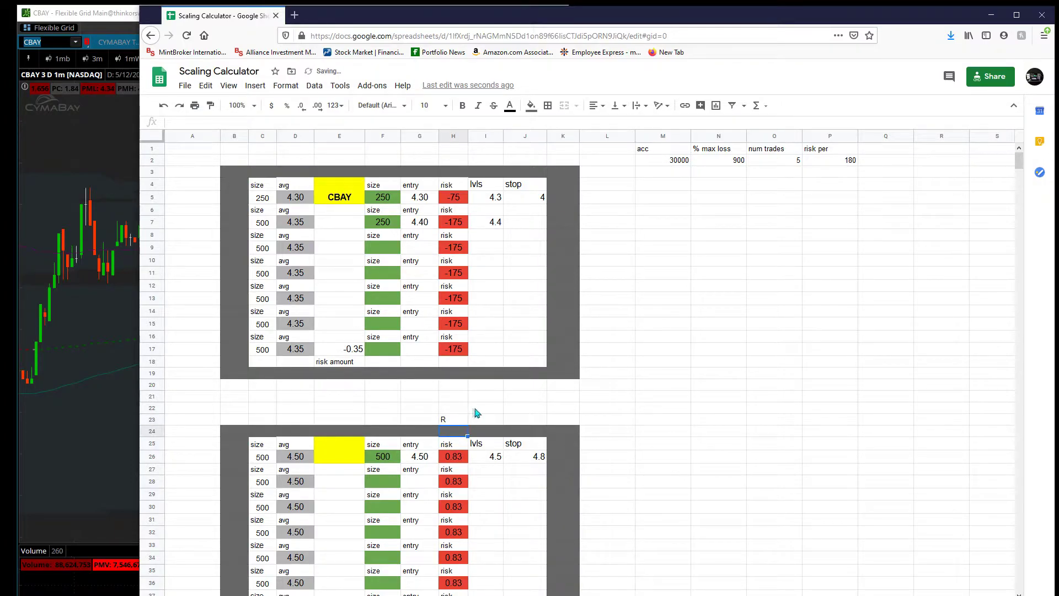
{"action": "left_click", "coordinate": [462, 459]}
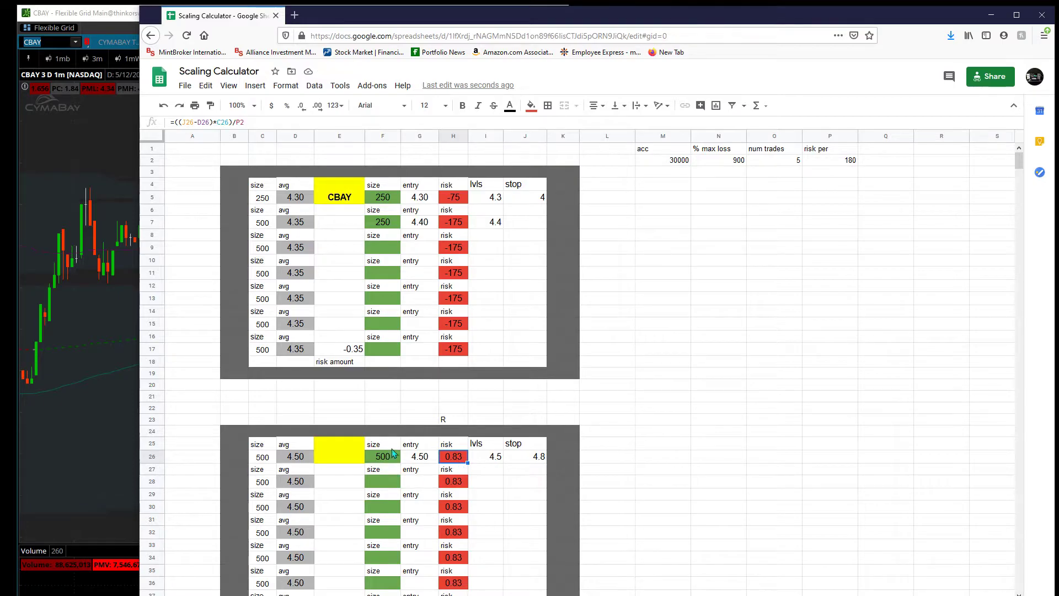
Set the upper calculator block's first level to 4.5 and its stop to 4.8
{"action": "left_click", "coordinate": [491, 204]}
{"action": "type", "text": "4.5"}
{"action": "key", "text": "Return"}
{"action": "key", "text": "Up"}
{"action": "key", "text": "Right"}
{"action": "type", "text": "4.8"}
{"action": "key", "text": "Return"}
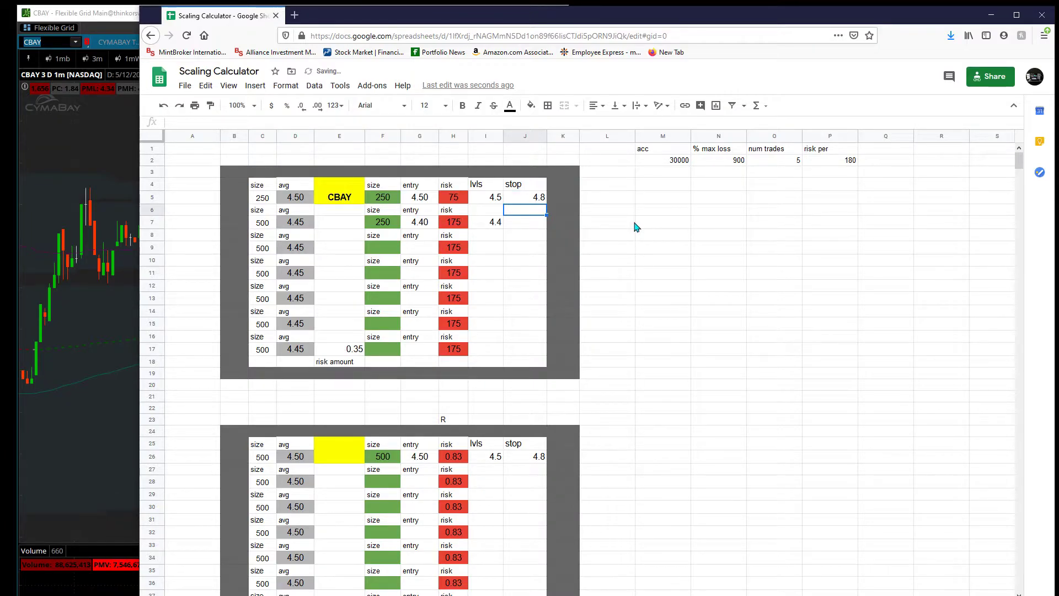
Set the size of the upper block's first entry to 500, matching the lower block
{"action": "left_click", "coordinate": [386, 200]}
{"action": "type", "text": "500"}
{"action": "key", "text": "Return"}
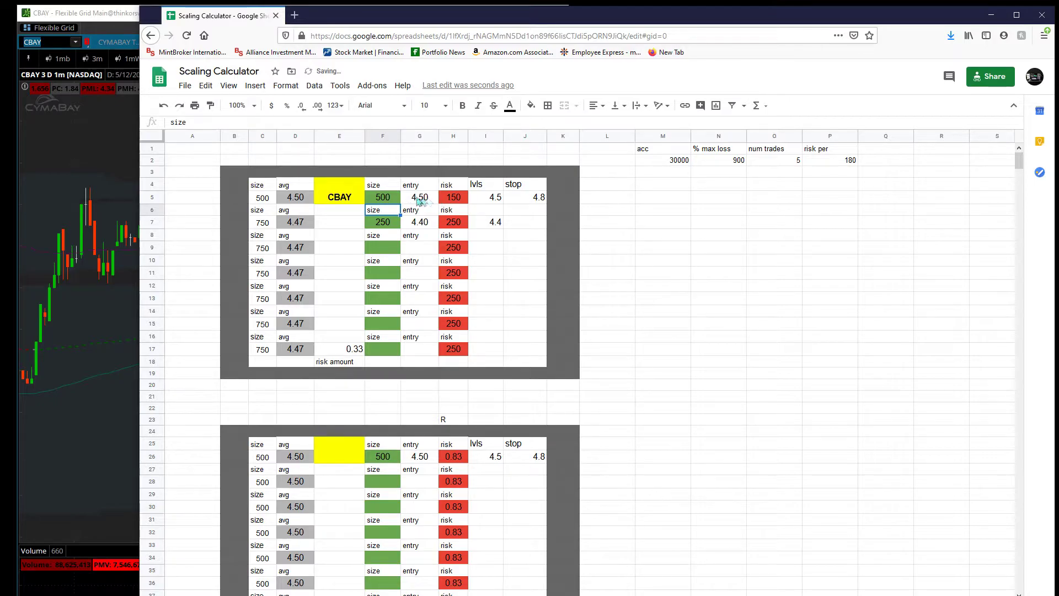
Clear the second entry's level and size from the upper calculator block
{"action": "left_click", "coordinate": [502, 227]}
{"action": "key", "text": "Delete"}
{"action": "left_click", "coordinate": [383, 222]}
{"action": "key", "text": "Delete"}
{"action": "left_click", "coordinate": [496, 223]}
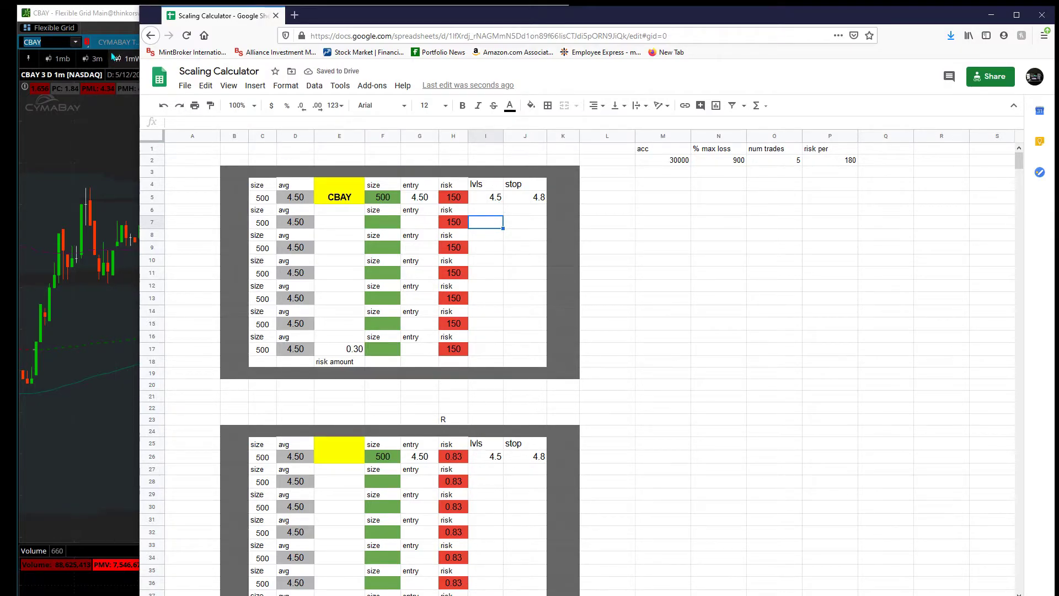
Switch to the CBAY chart window in thinkorswim
{"action": "left_click", "coordinate": [106, 23]}
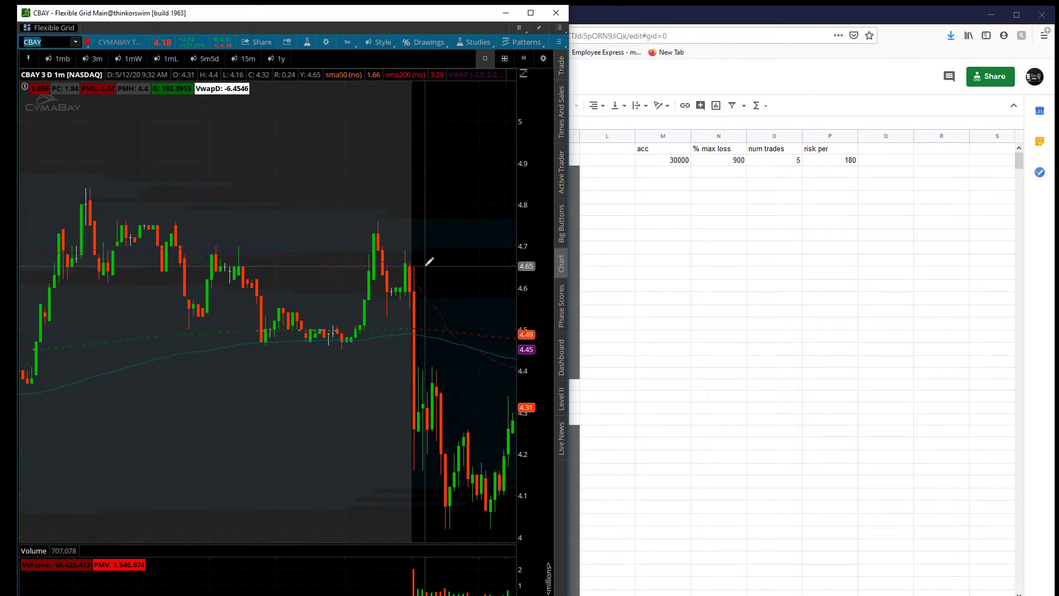
Switch back to the Scaling Calculator spreadsheet and widen its window over most of the CBAY chart
{"action": "left_click", "coordinate": [645, 230]}
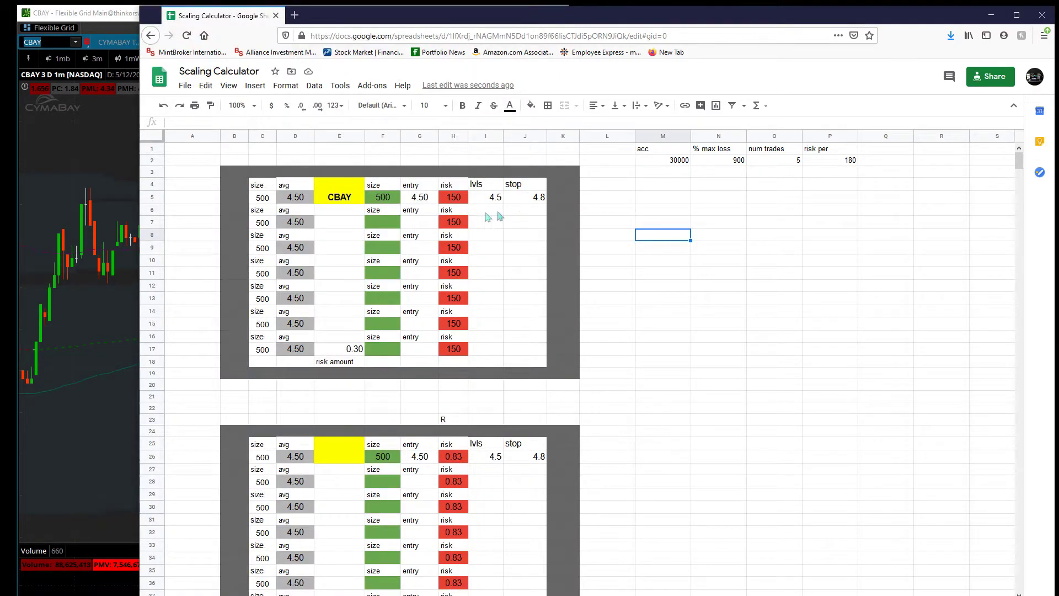
{"action": "left_click_drag", "start_coordinate": [142, 156], "coordinate": [327, 156]}
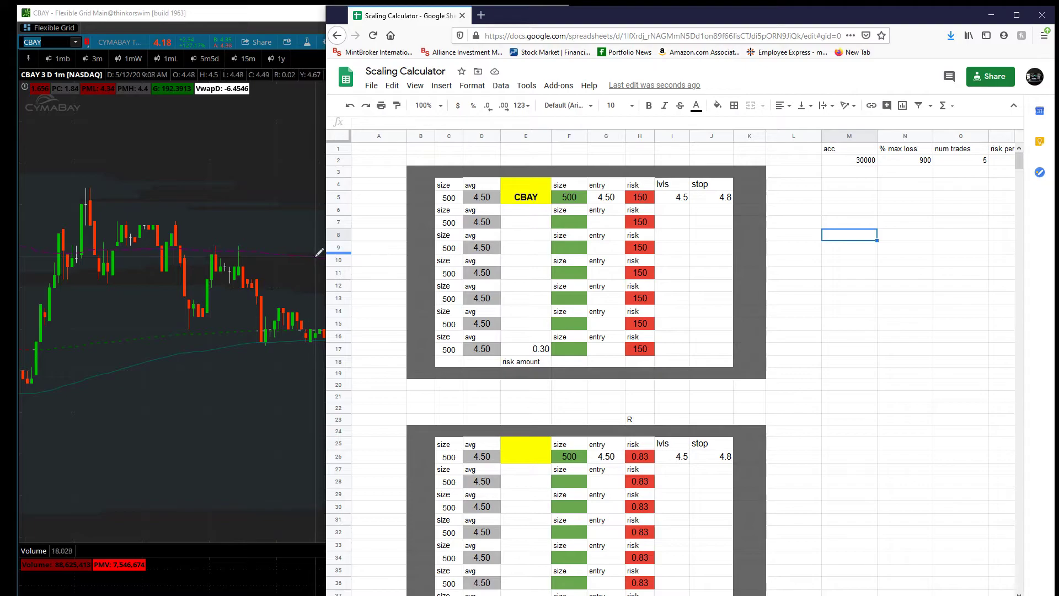
{"action": "left_click_drag", "start_coordinate": [326, 252], "coordinate": [89, 251]}
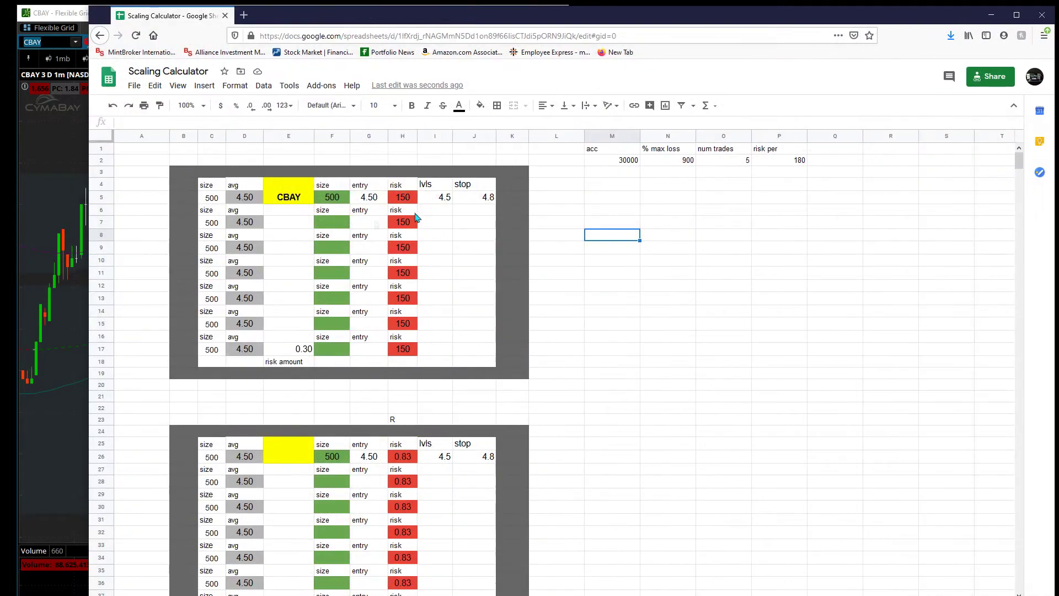
Examine the risk per trade formula and compare the risk formulas of the lower and upper calculator blocks
{"action": "left_click", "coordinate": [758, 161]}
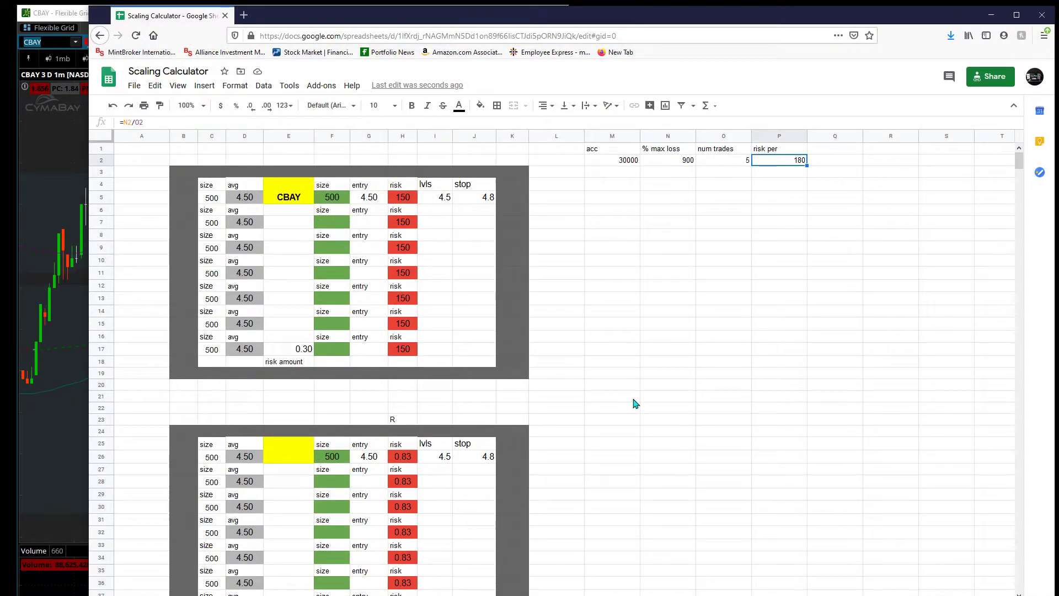
{"action": "left_click", "coordinate": [409, 458]}
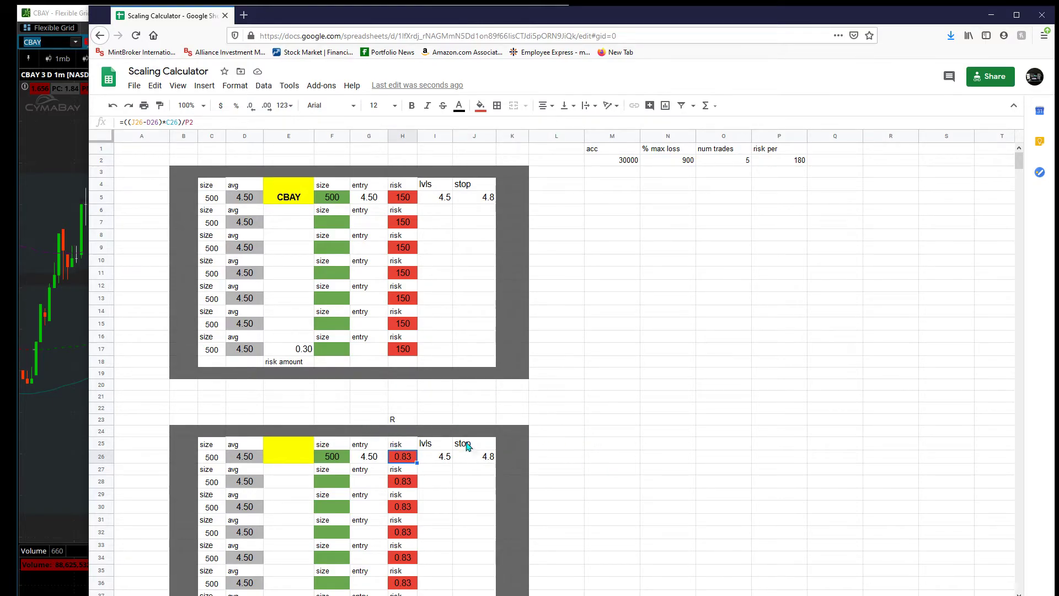
{"action": "left_click_drag", "start_coordinate": [88, 395], "coordinate": [208, 373]}
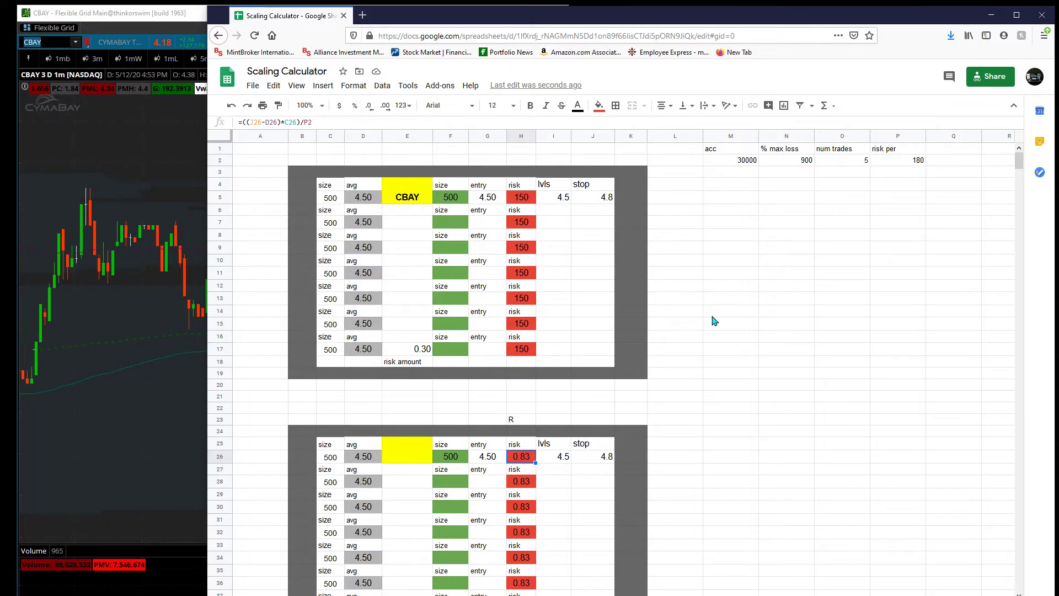
{"action": "left_click", "coordinate": [523, 479]}
{"action": "left_click", "coordinate": [524, 458]}
{"action": "left_click", "coordinate": [523, 272]}
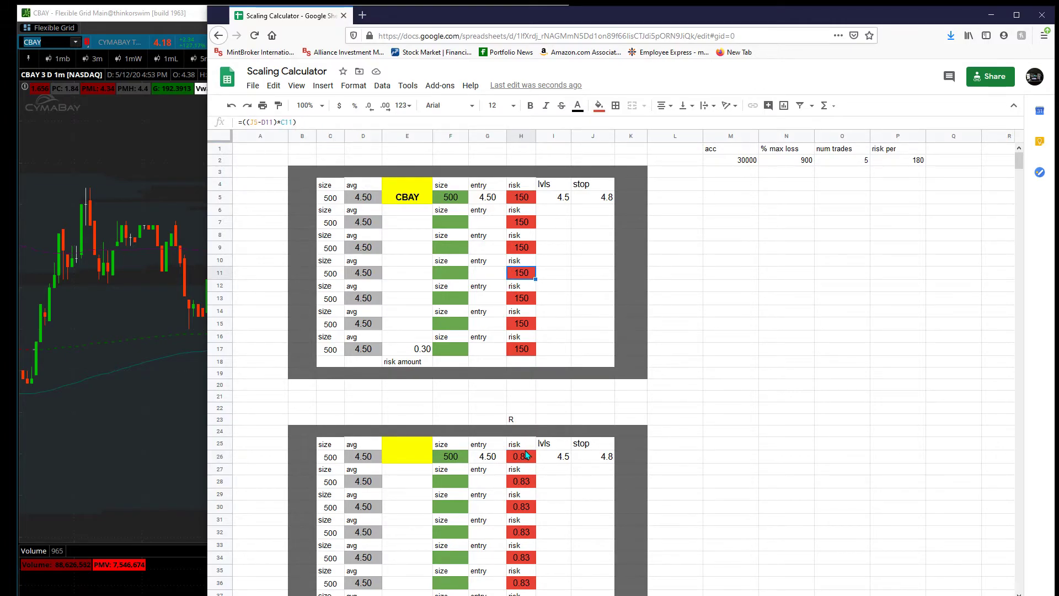
{"action": "left_click", "coordinate": [526, 457]}
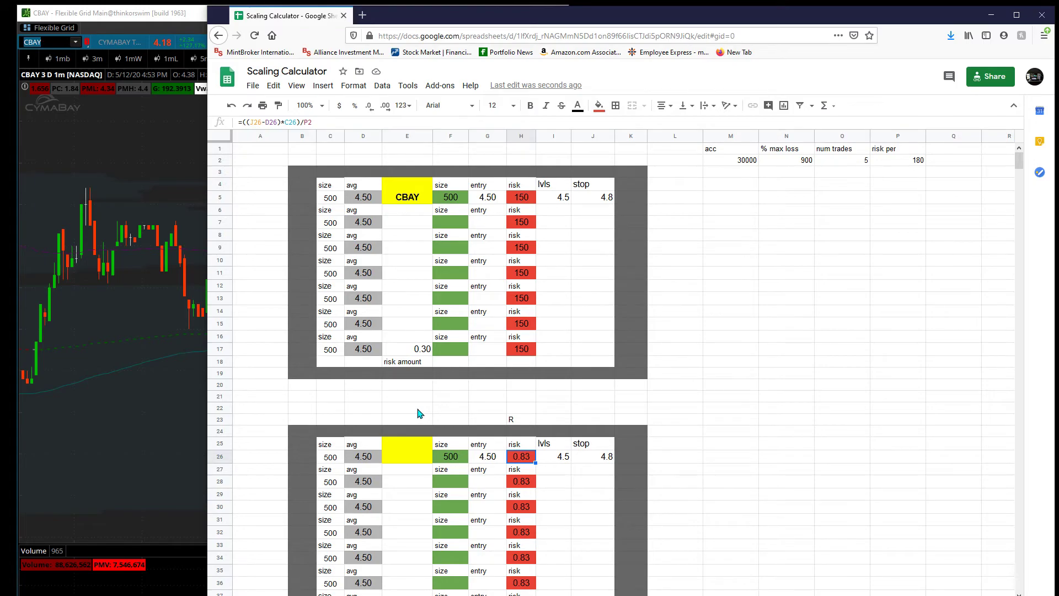
Narrow the spreadsheet window and the CBAY chart window to arrange them side by side
{"action": "left_click_drag", "start_coordinate": [208, 371], "coordinate": [478, 371]}
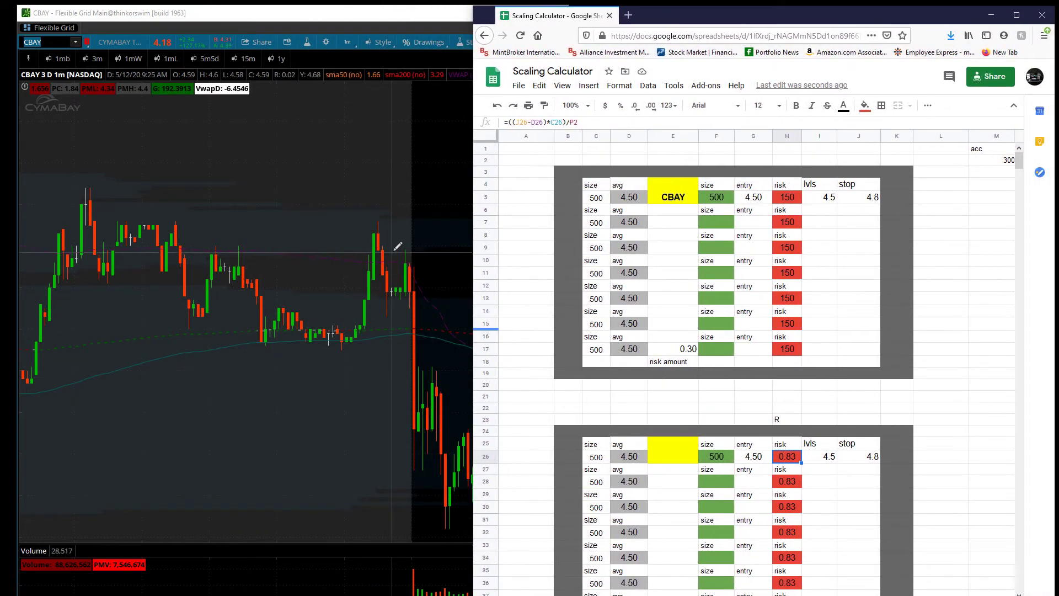
{"action": "left_click", "coordinate": [348, 18]}
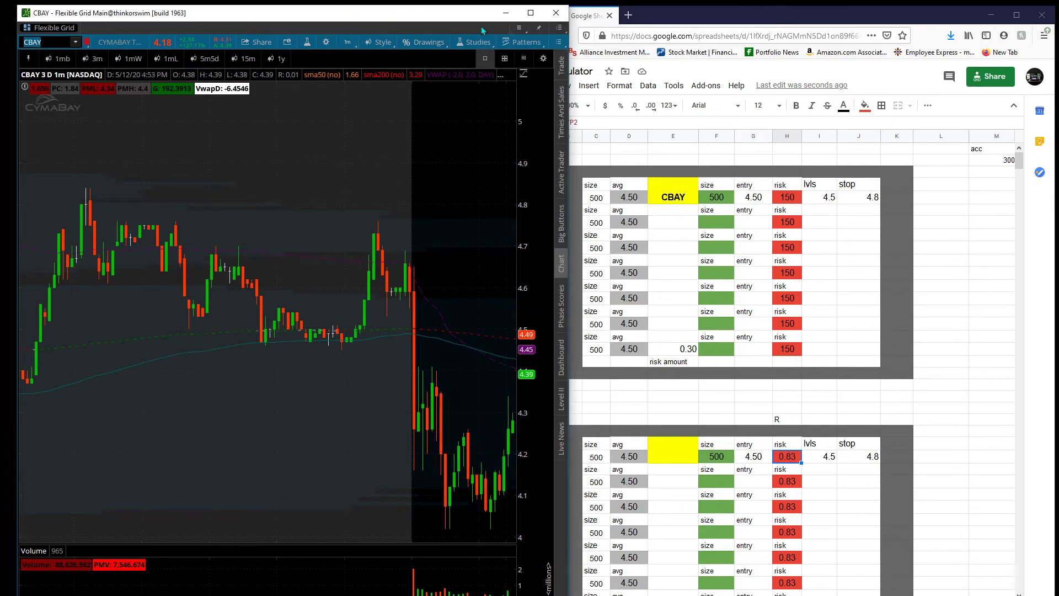
{"action": "left_click_drag", "start_coordinate": [570, 39], "coordinate": [499, 39]}
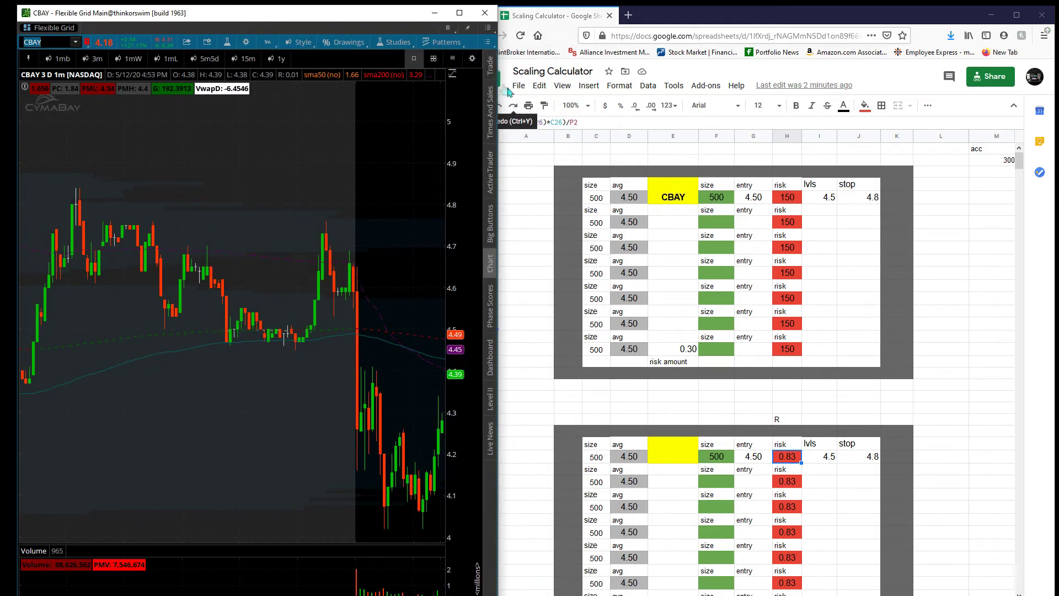
Look through the spreadsheet's download formats, such as Microsoft Excel (.xlsx), and close the list without downloading
{"action": "left_click", "coordinate": [557, 41]}
{"action": "left_click", "coordinate": [519, 86]}
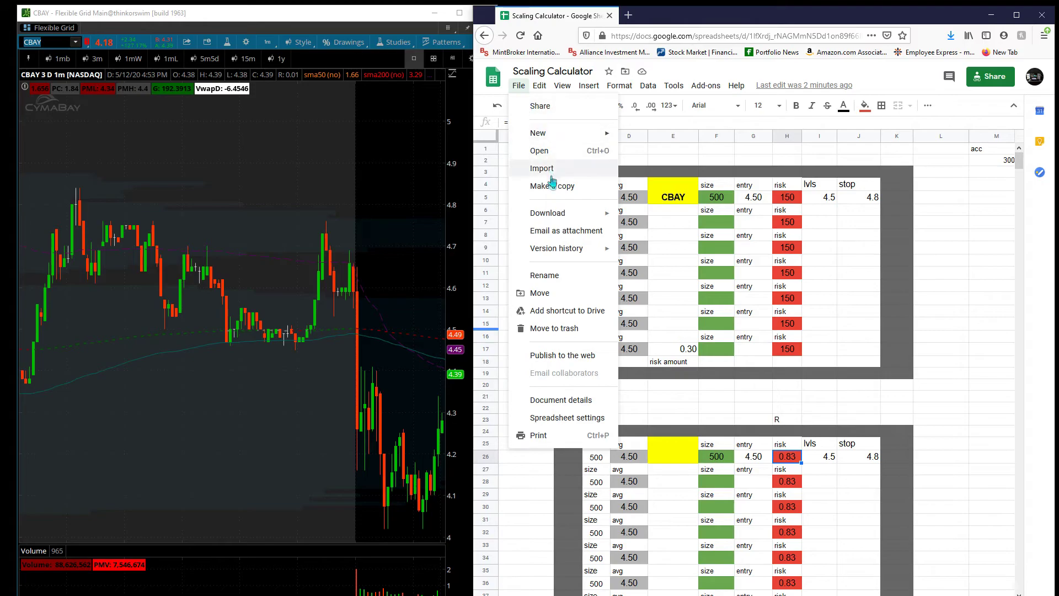
{"action": "mouse_move", "coordinate": [552, 218]}
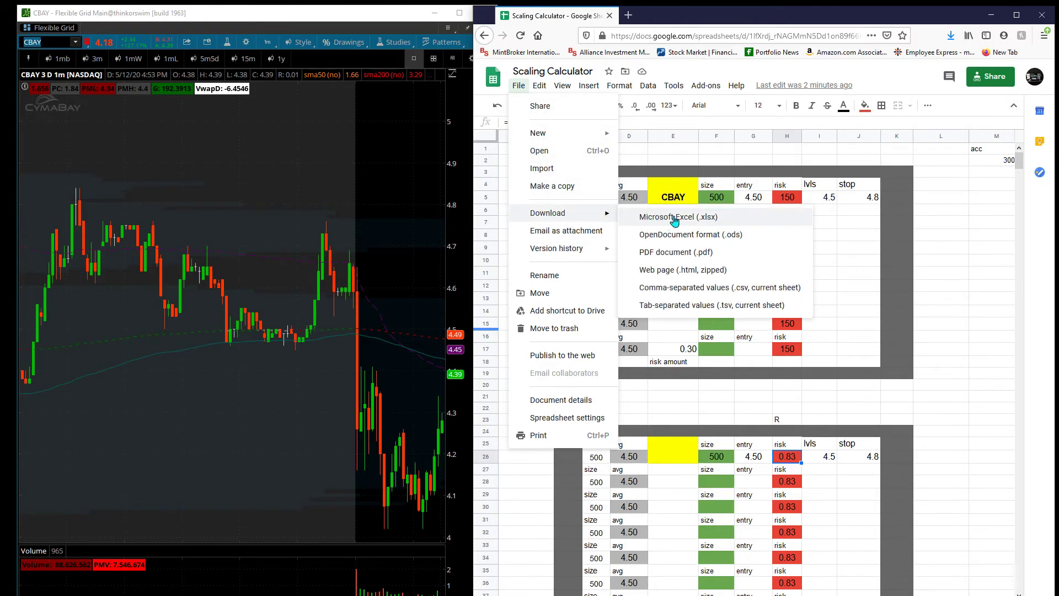
{"action": "left_click", "coordinate": [941, 234]}
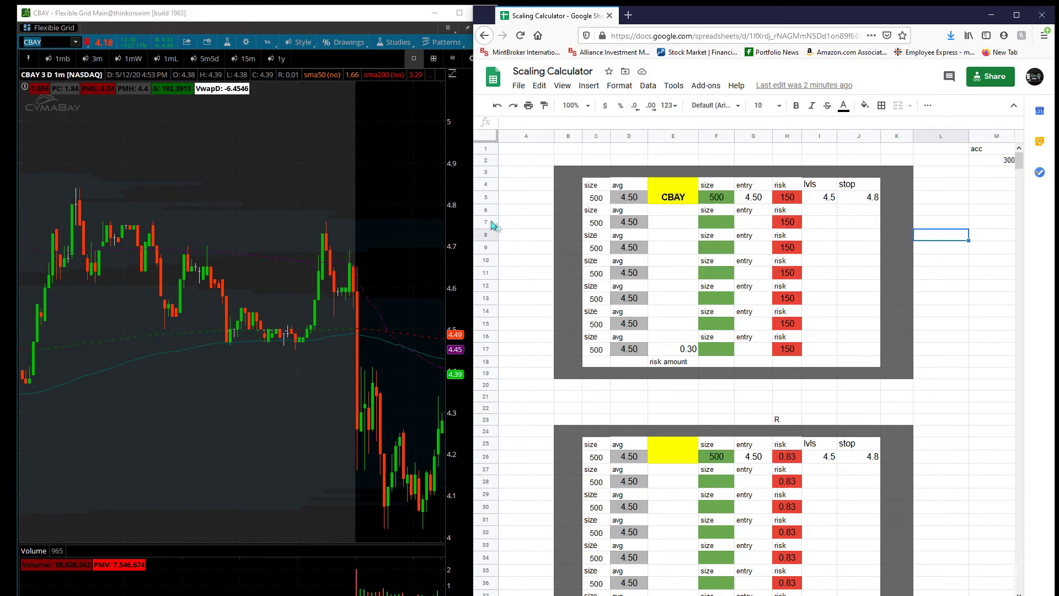
Widen the spreadsheet window and examine the size, average, ticker, entry, risk, level and stop cells in the upper block's first row
{"action": "left_click_drag", "start_coordinate": [473, 225], "coordinate": [307, 220]}
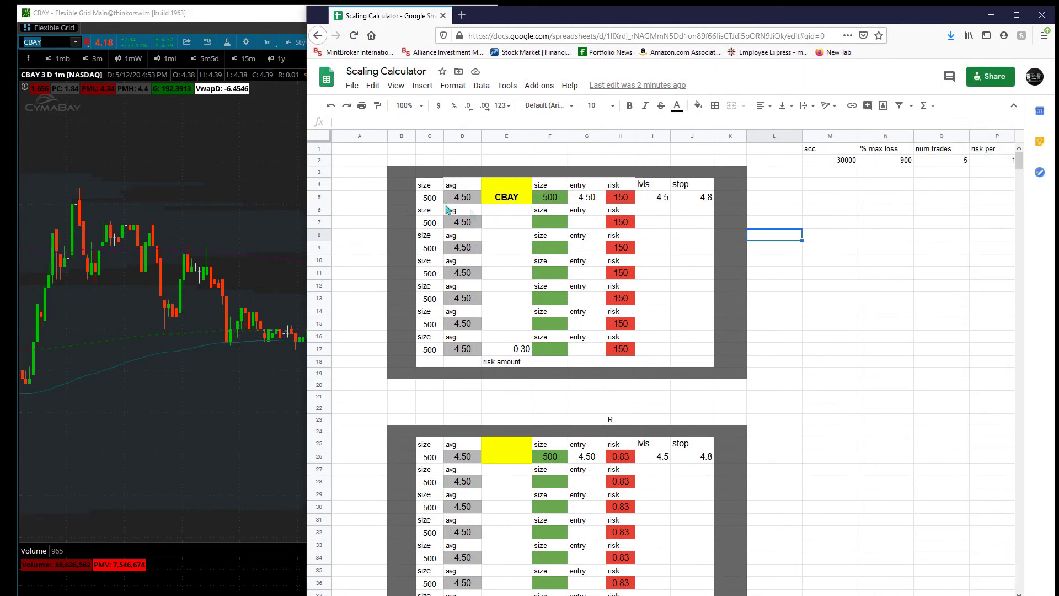
{"action": "left_click", "coordinate": [423, 194]}
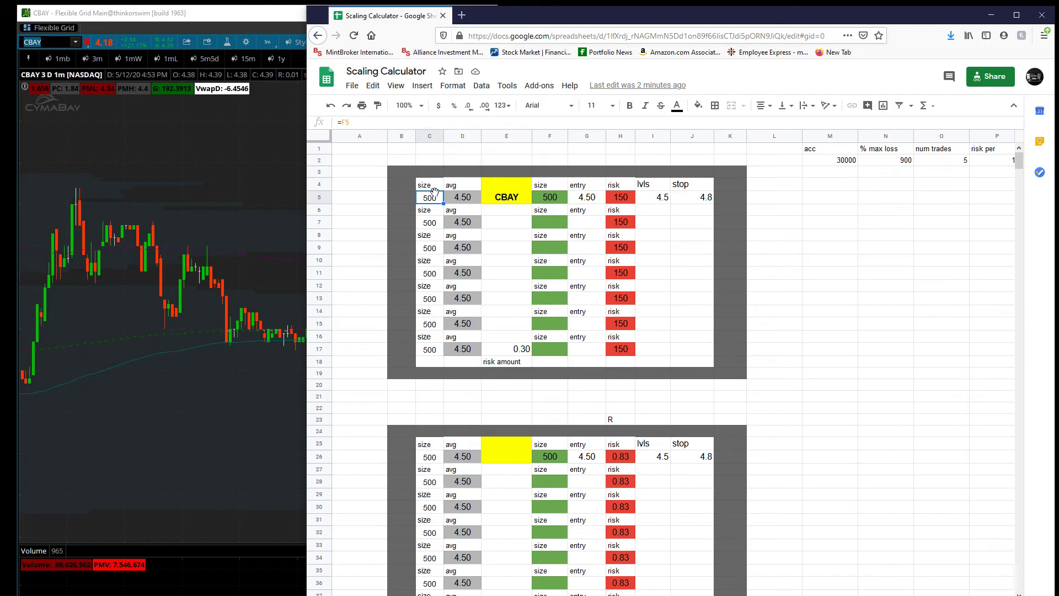
{"action": "left_click", "coordinate": [451, 204]}
{"action": "left_click", "coordinate": [499, 203]}
{"action": "left_click", "coordinate": [554, 203]}
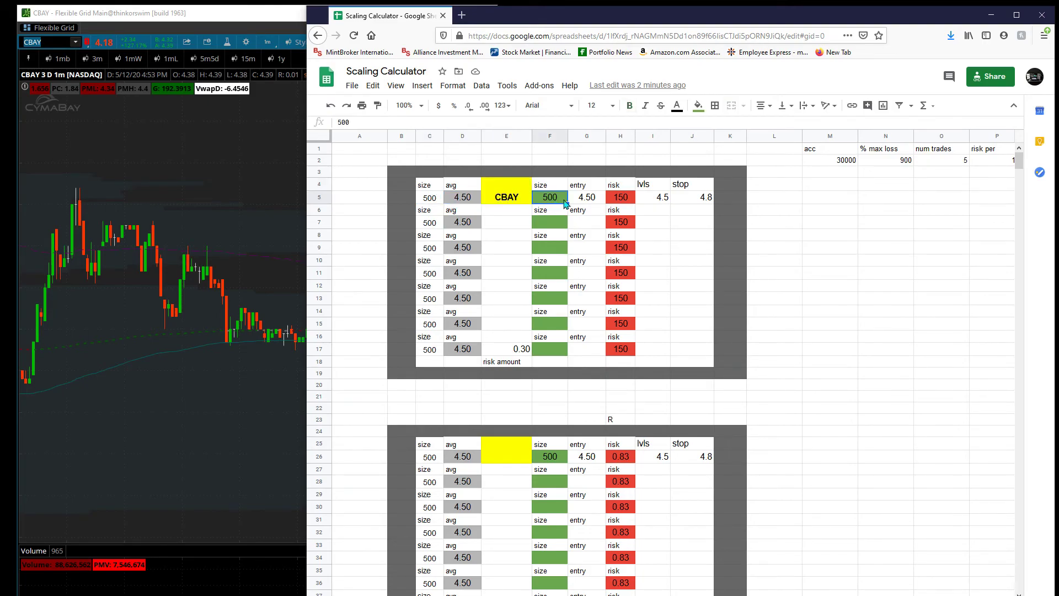
{"action": "left_click", "coordinate": [589, 202]}
{"action": "left_click", "coordinate": [625, 202]}
{"action": "left_click", "coordinate": [659, 200]}
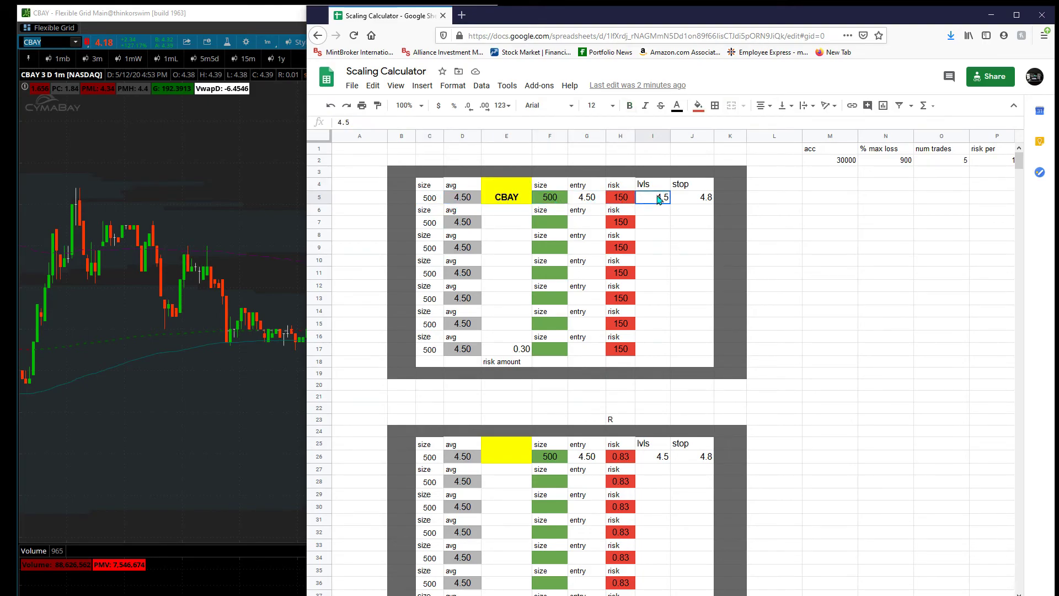
{"action": "left_click", "coordinate": [691, 200]}
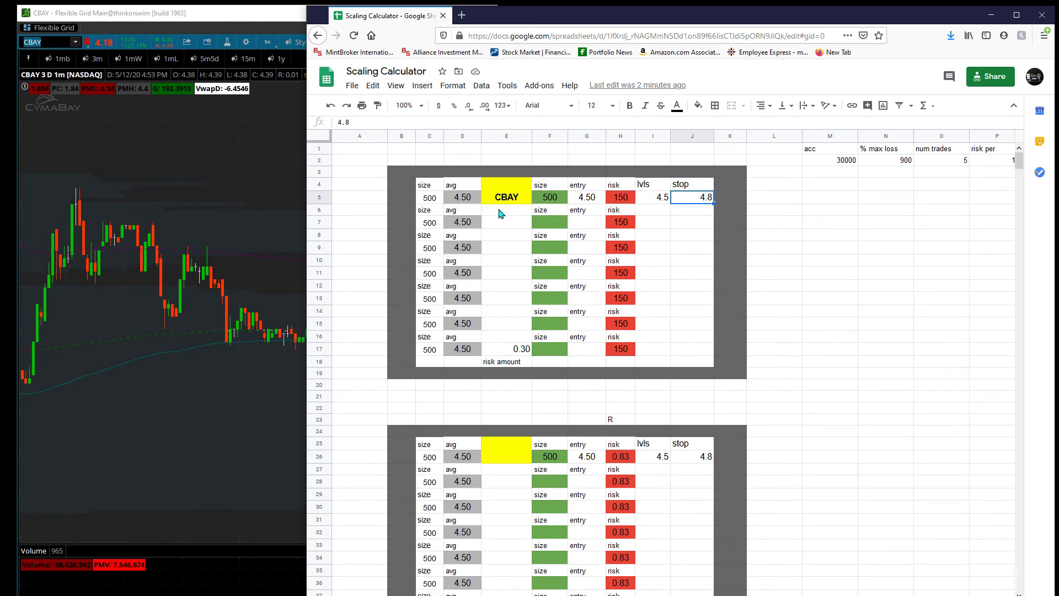